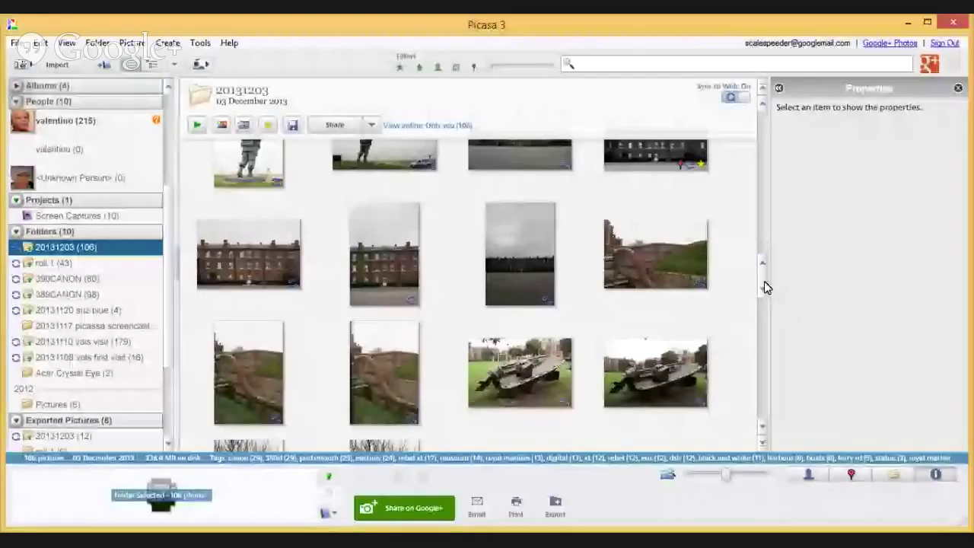
Step: Open the portrait photo of the bare tree with the field gun, IMG_9108.JPG, from folder 20131203 for editing
scroll(767, 293, down, 5)
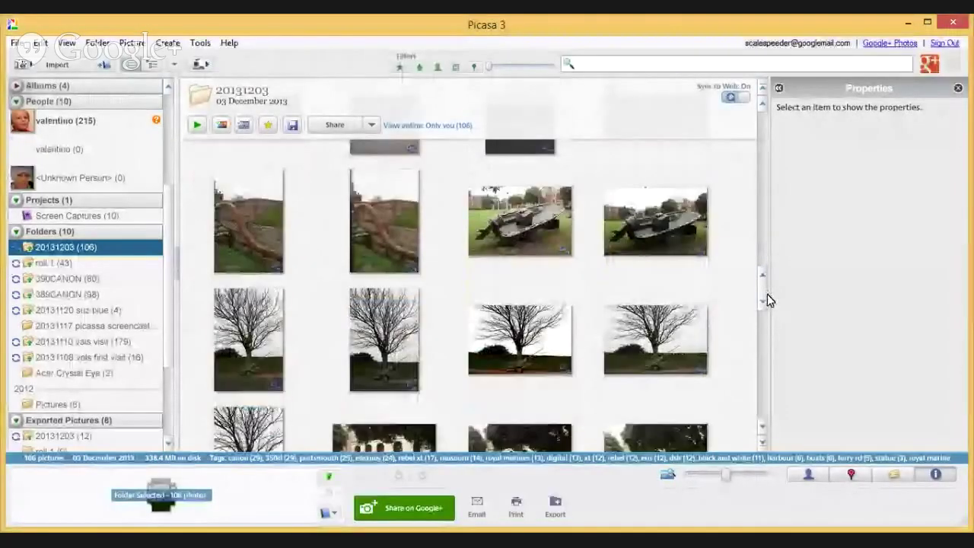
scroll(767, 294, down, 2)
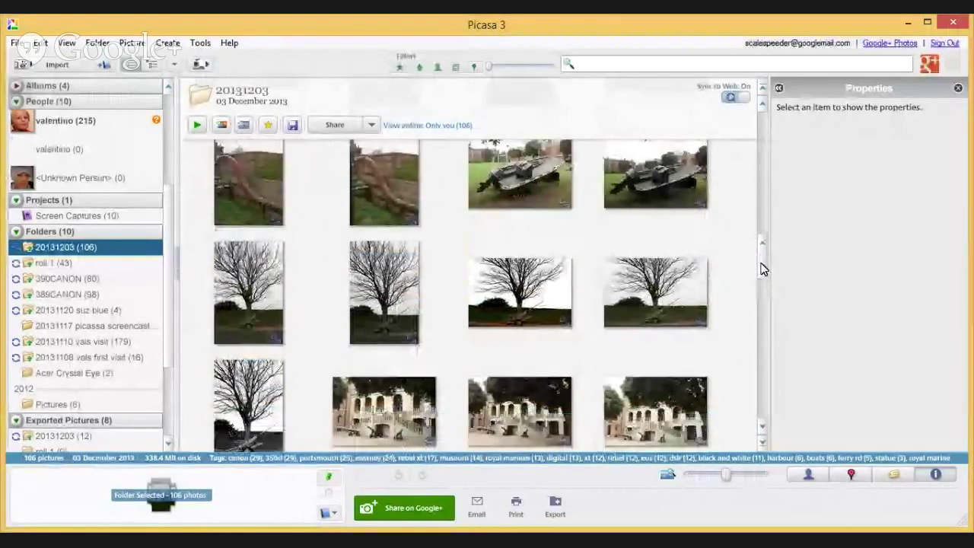
scroll(764, 266, up, 2)
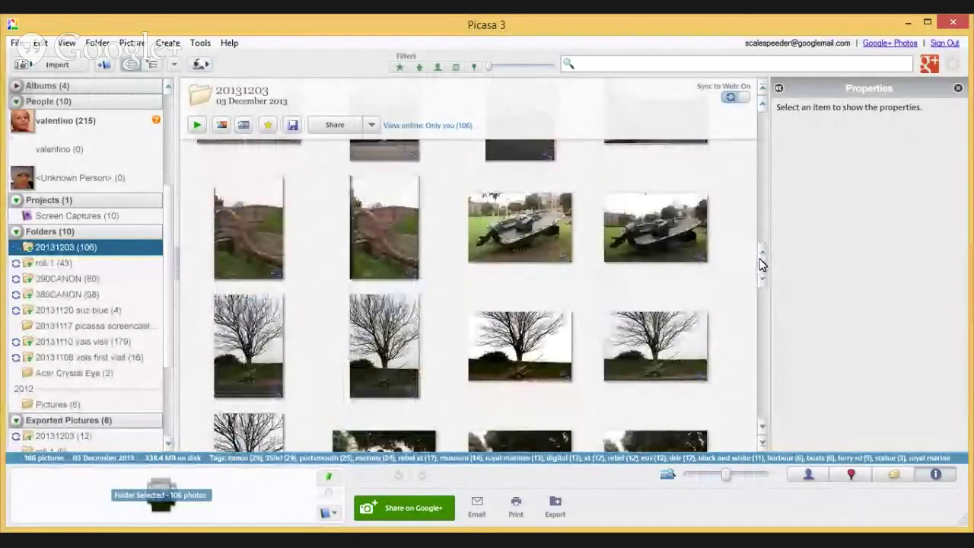
double_click(249, 364)
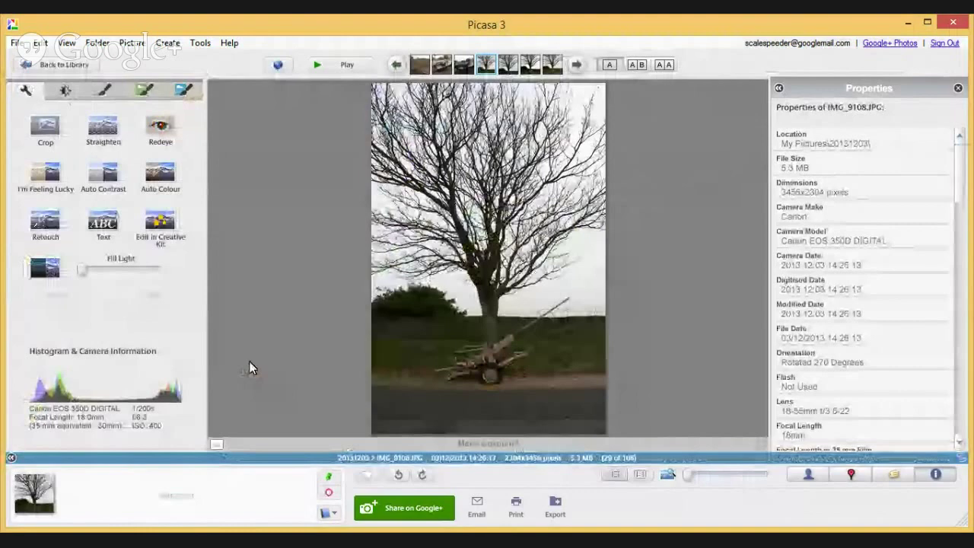
Step: Try the I'm Feeling Lucky fix and the B&W effect on the tree photo, and undo both
click(45, 174)
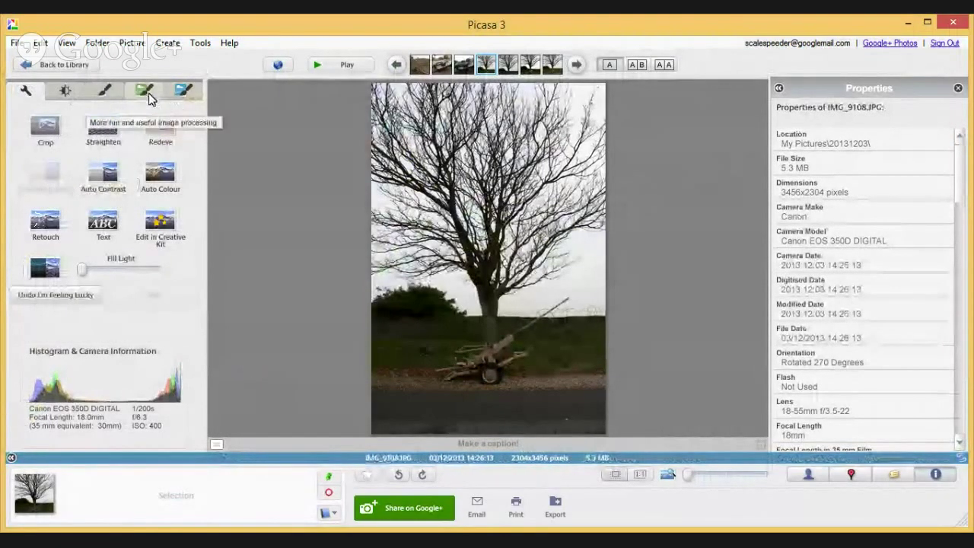
click(107, 93)
click(163, 129)
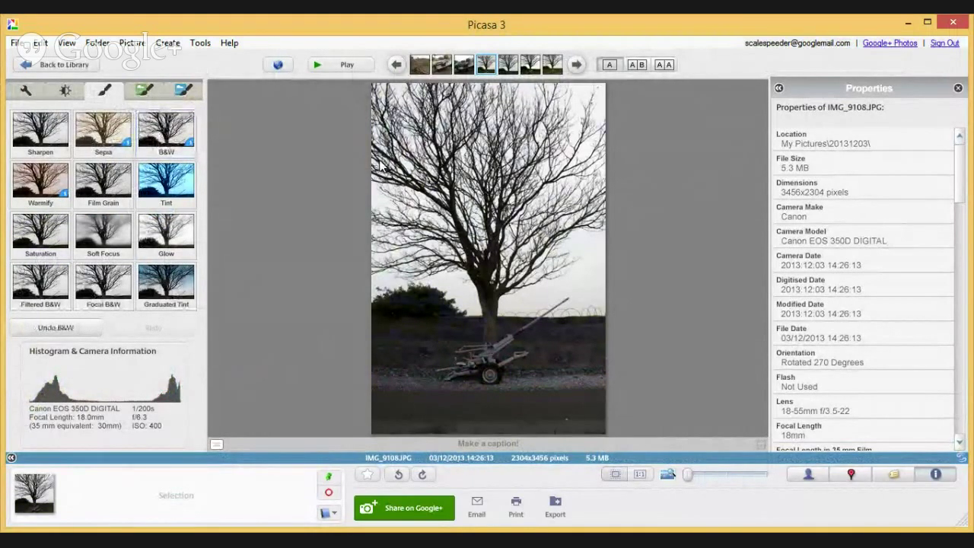
click(58, 327)
click(61, 328)
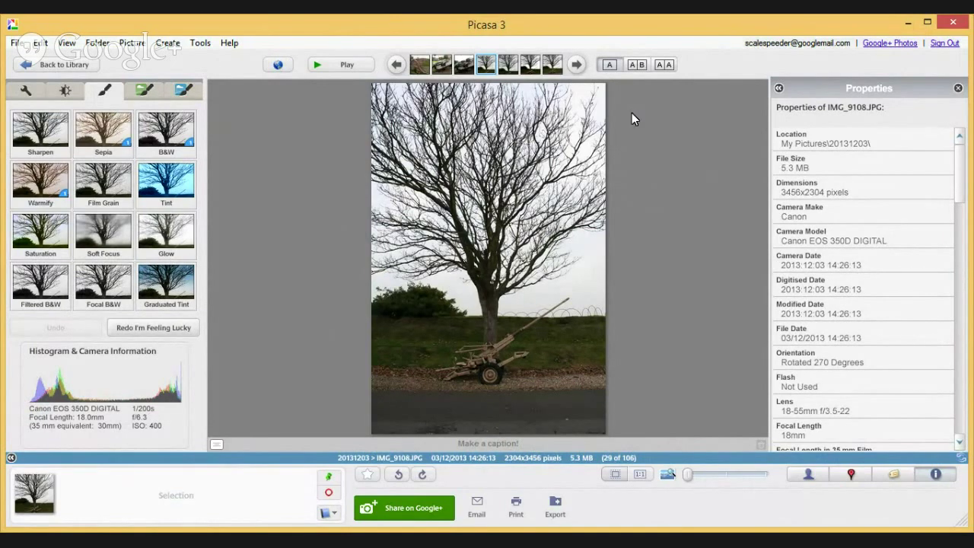
Step: Show the tree photo side by side with itself and make the left-hand copy the selected one for editing
click(665, 65)
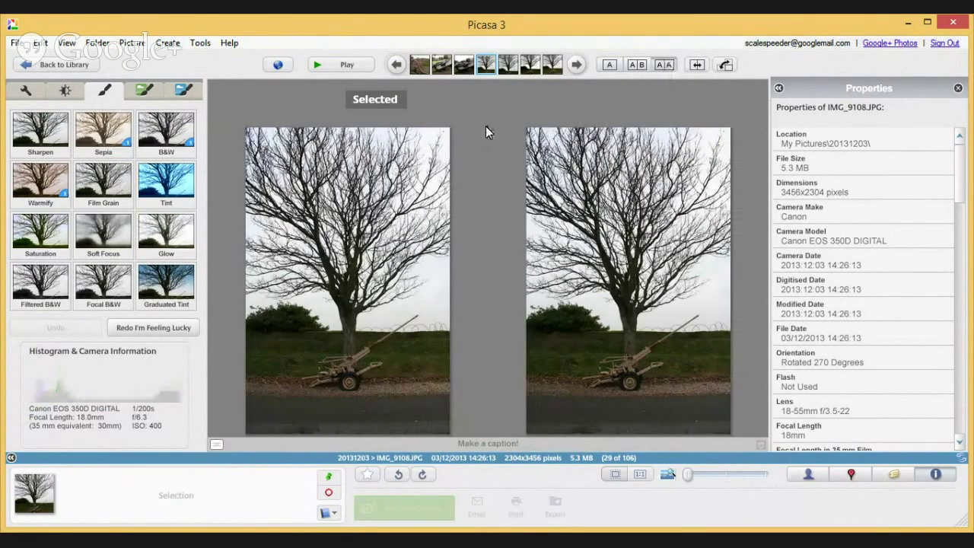
click(586, 194)
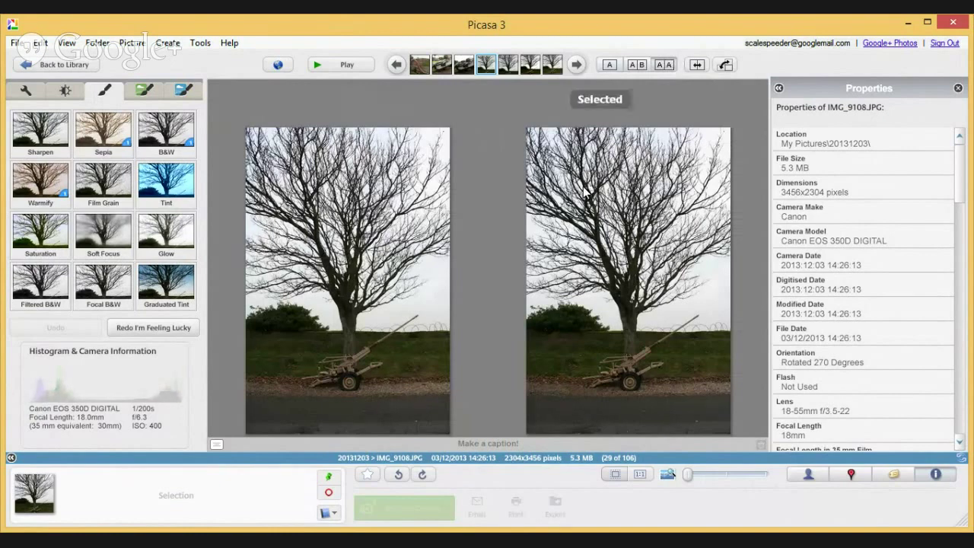
click(335, 186)
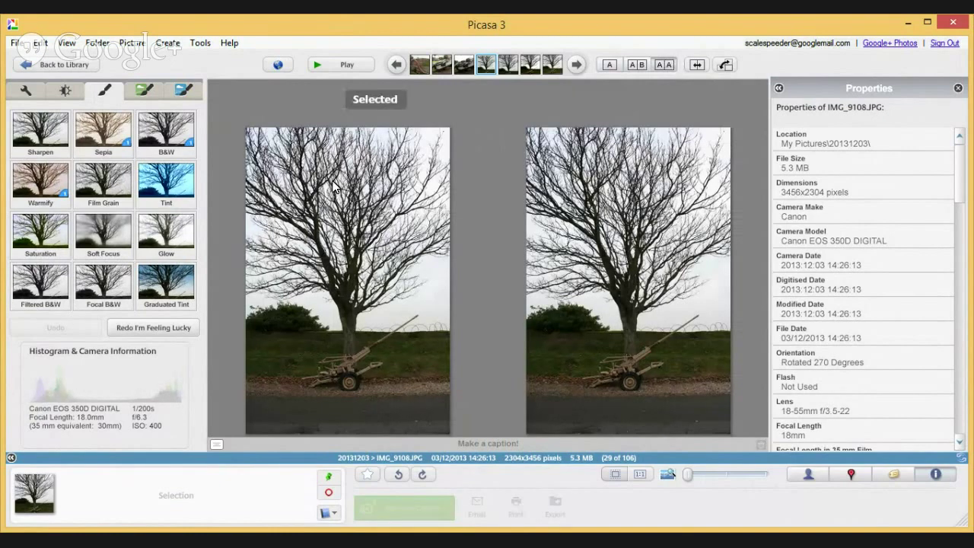
click(609, 173)
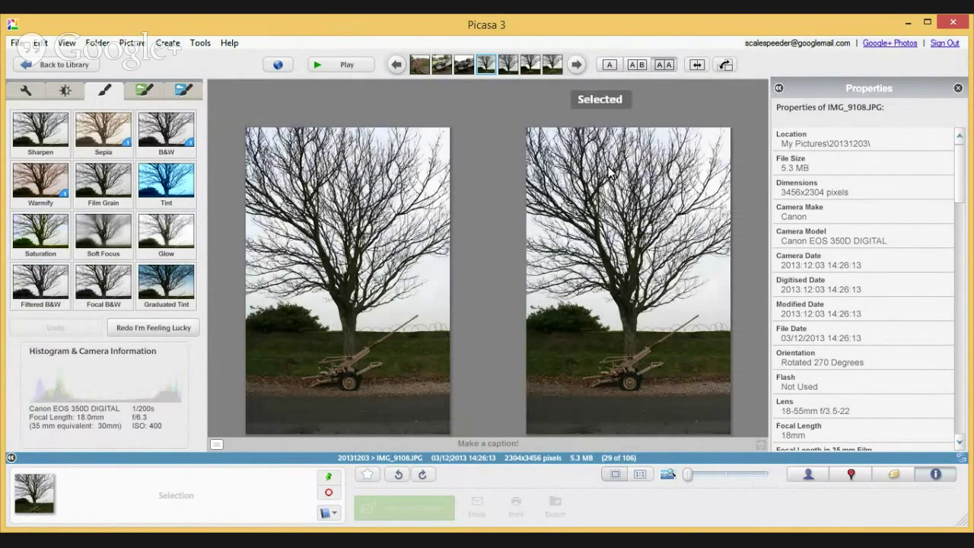
click(415, 156)
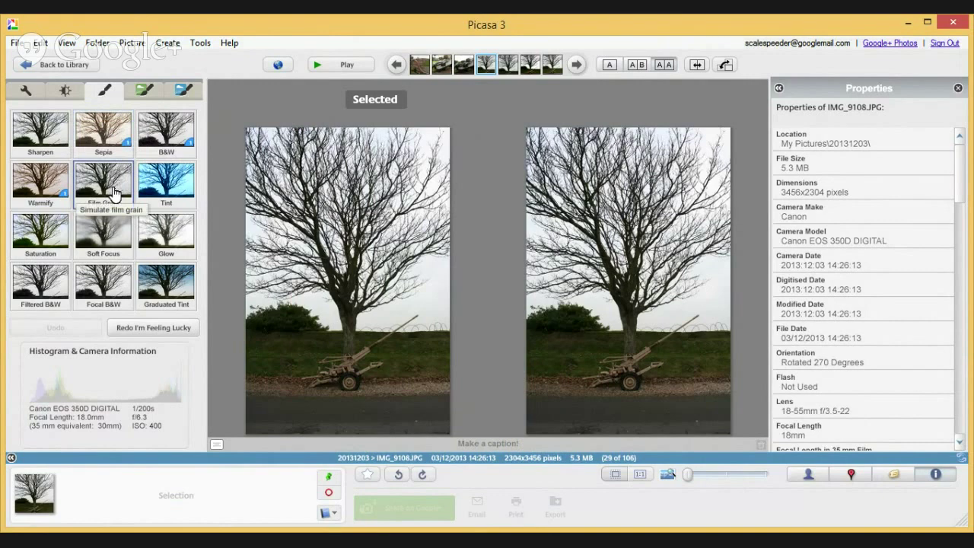
Step: Apply I'm Feeling Lucky to the left-hand copy and raise its Shadows slightly
click(33, 95)
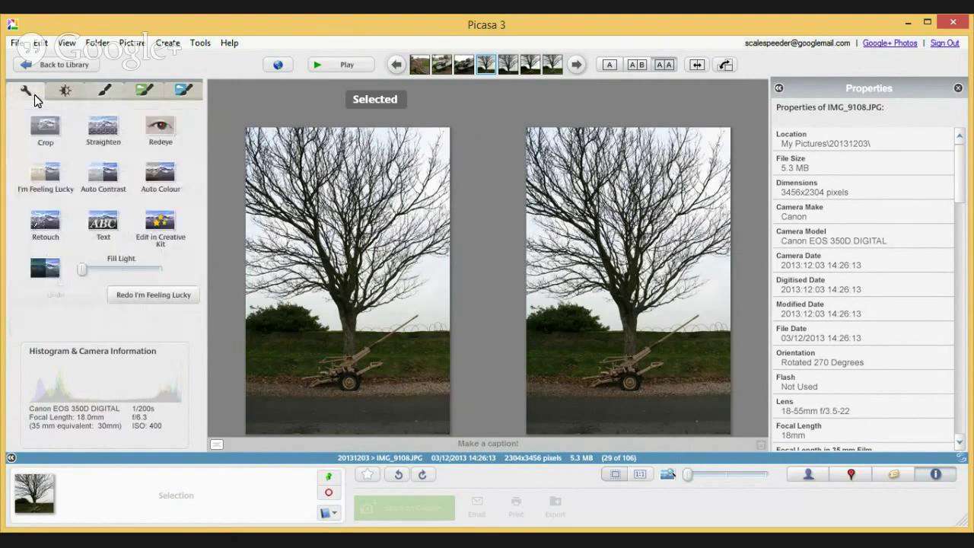
click(46, 172)
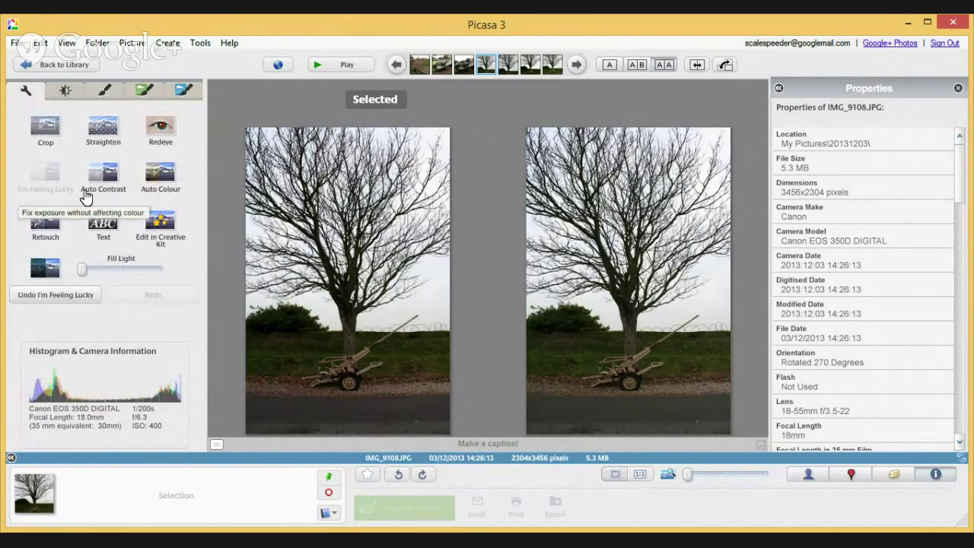
click(71, 92)
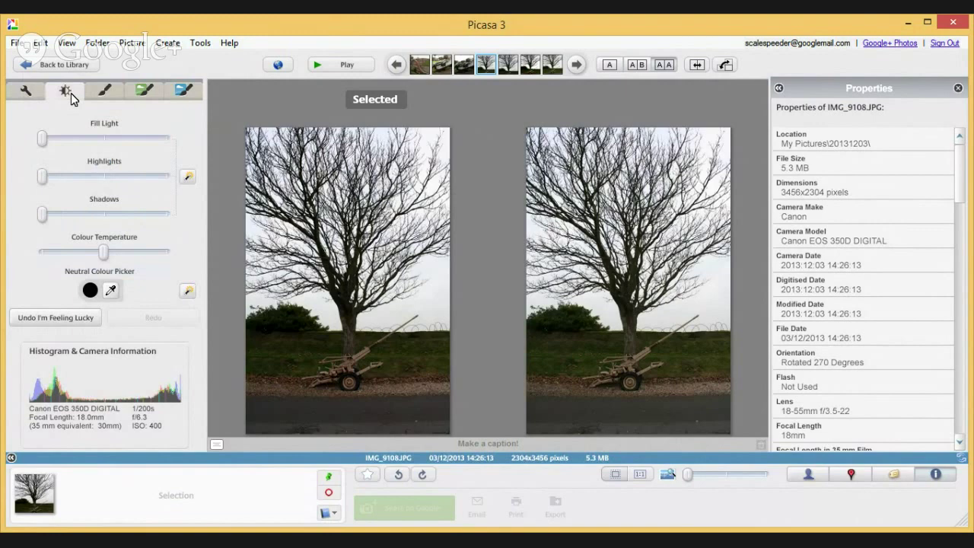
click(62, 215)
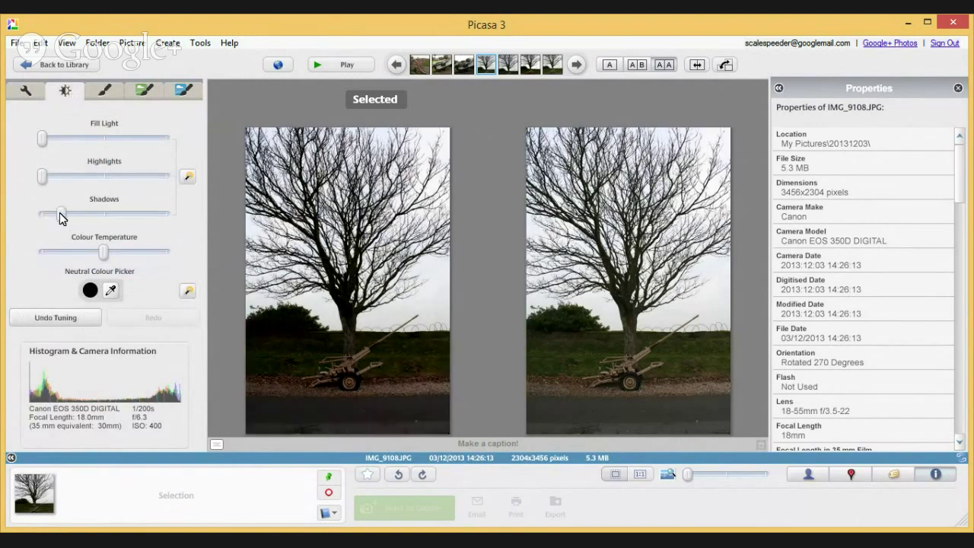
drag(61, 216, 49, 215)
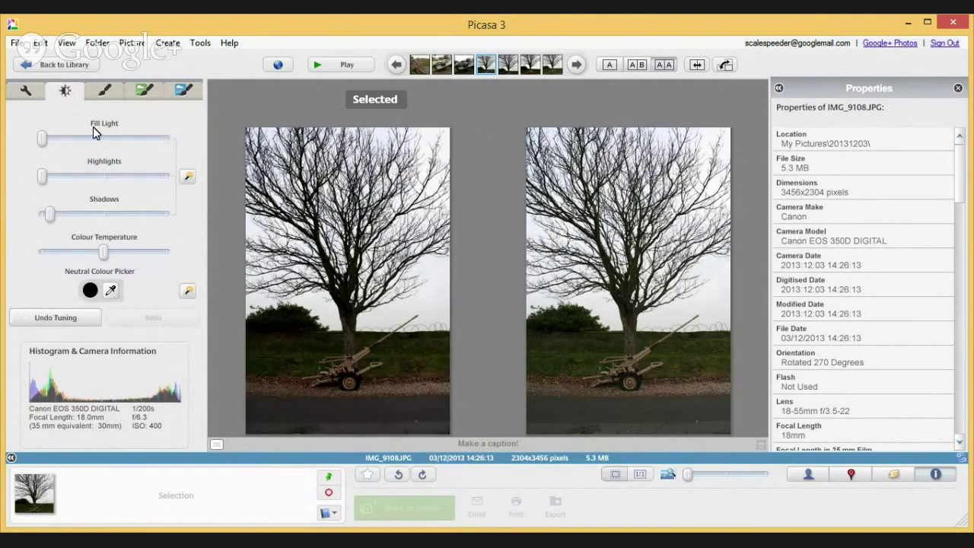
Step: Apply the Boost effect to the left-hand copy with its strength reduced to about a quarter of the range
click(183, 90)
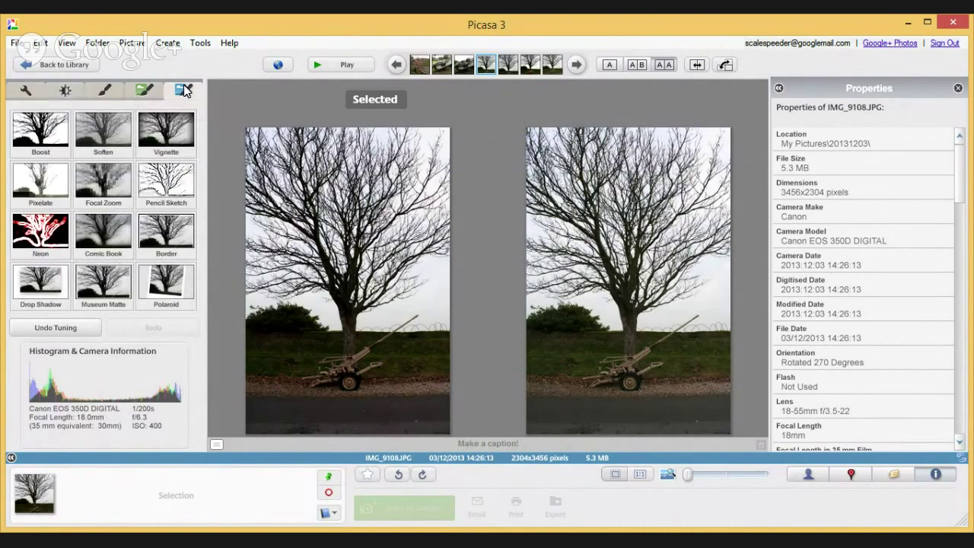
click(140, 92)
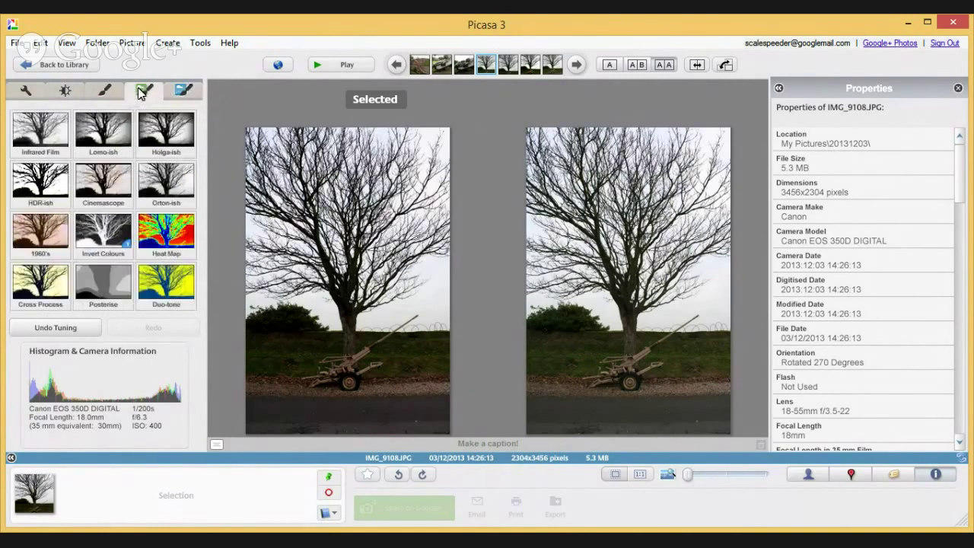
click(180, 91)
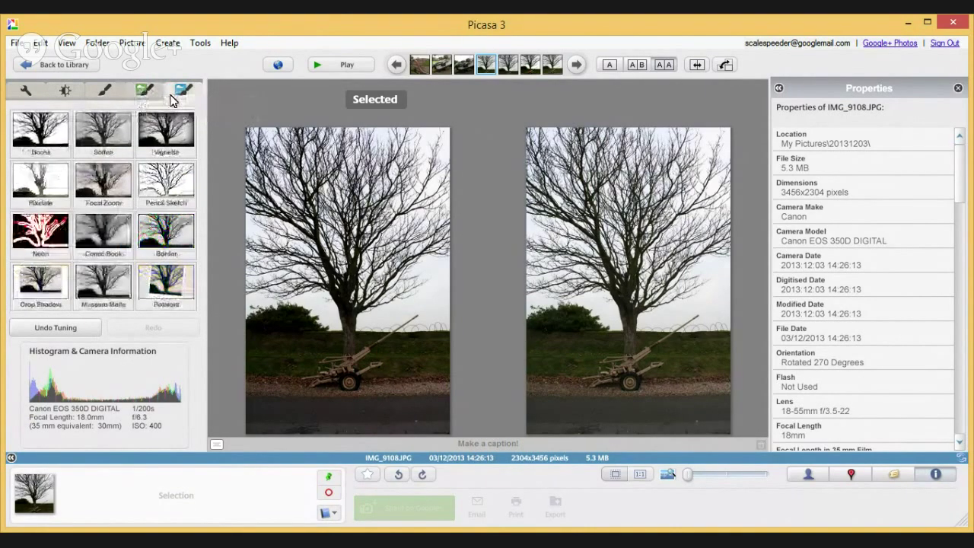
click(40, 131)
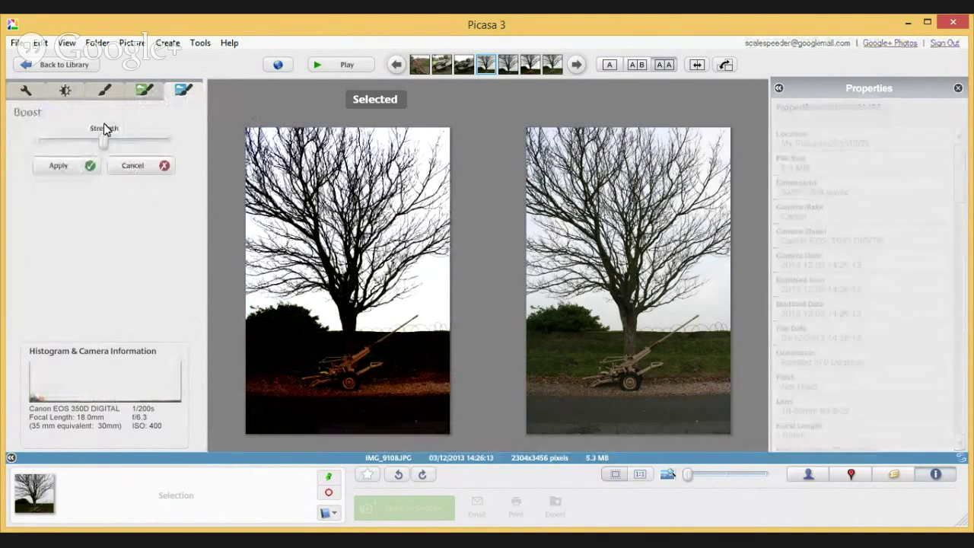
drag(107, 142, 69, 148)
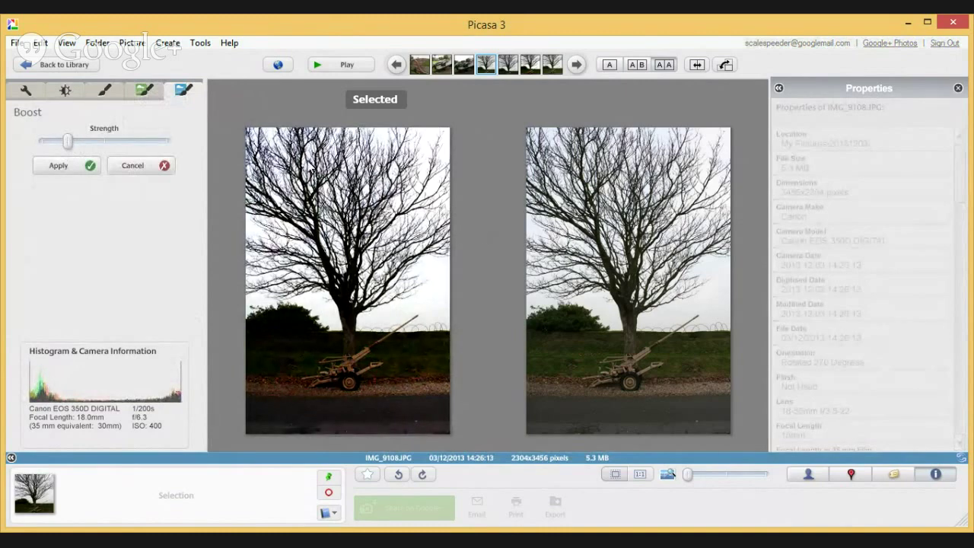
click(107, 95)
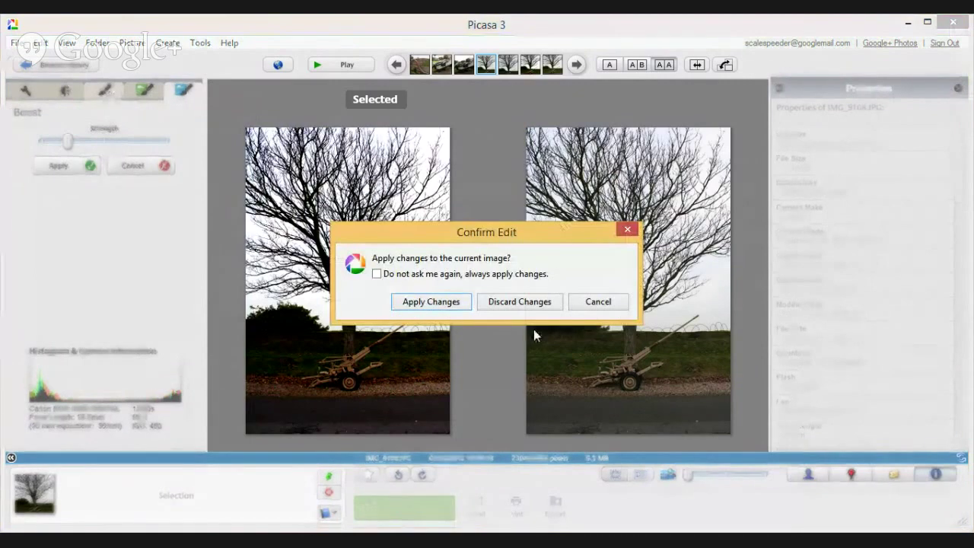
key(Escape)
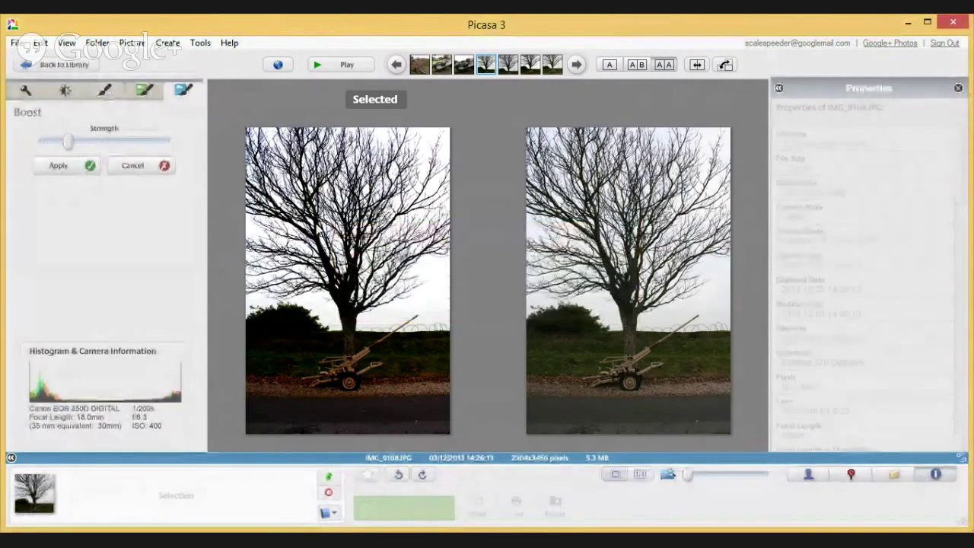
click(59, 170)
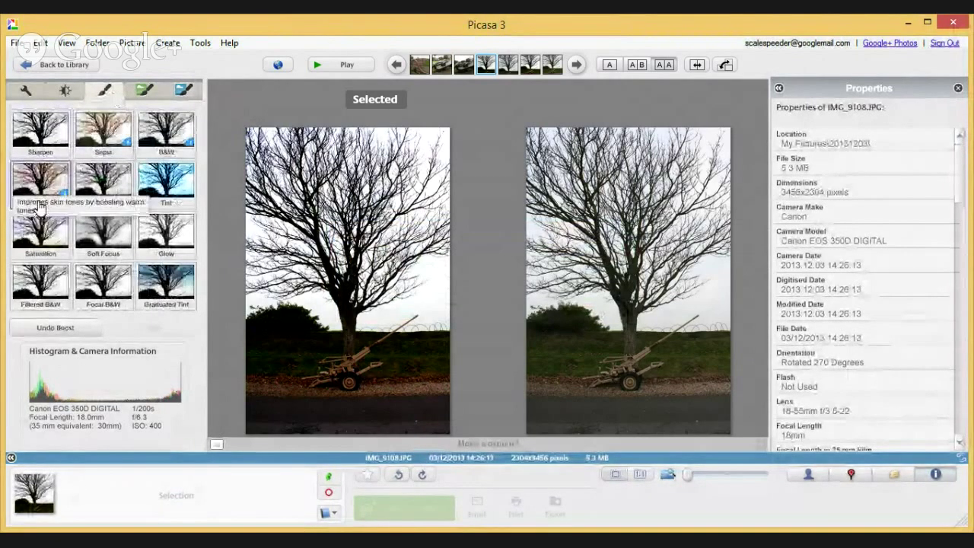
Step: Apply the Filtered B&W effect to the left-hand copy using a red filter colour
click(43, 285)
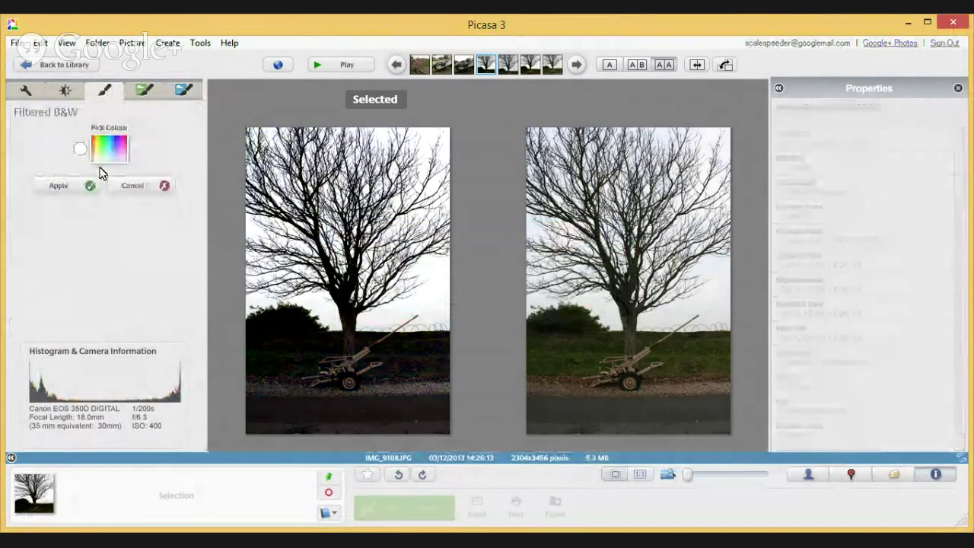
mouse_move(118, 127)
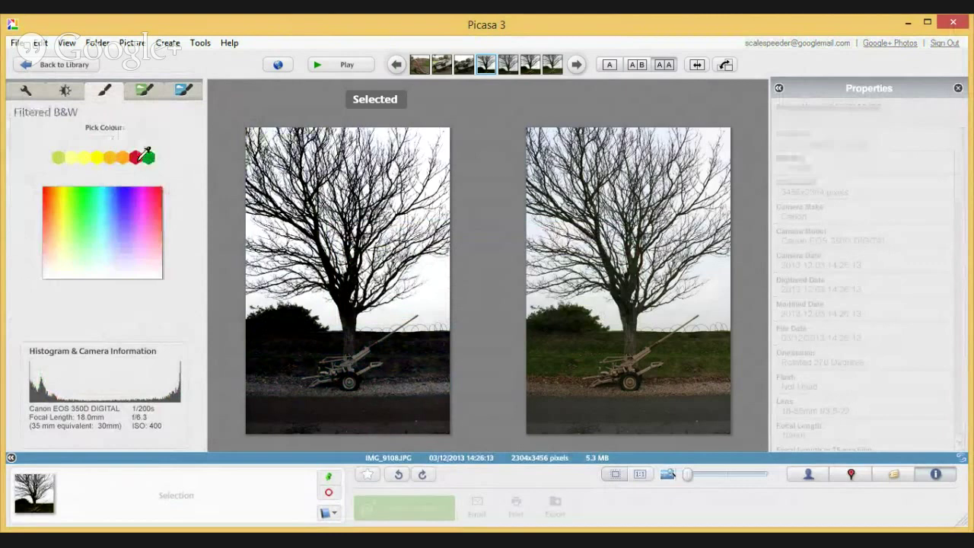
click(139, 157)
click(66, 189)
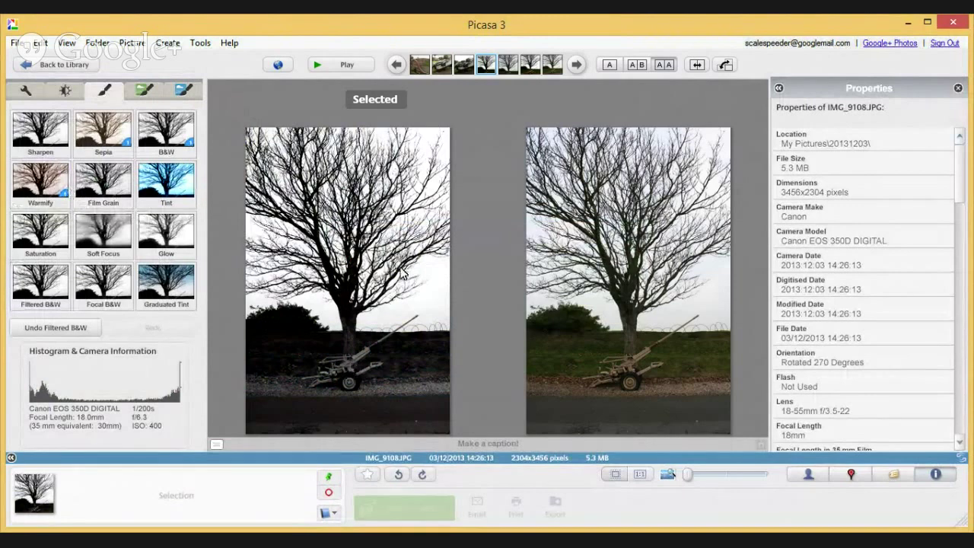
Step: Select the right-hand colour copy and raise its Highlights and Fill Light slightly
click(597, 238)
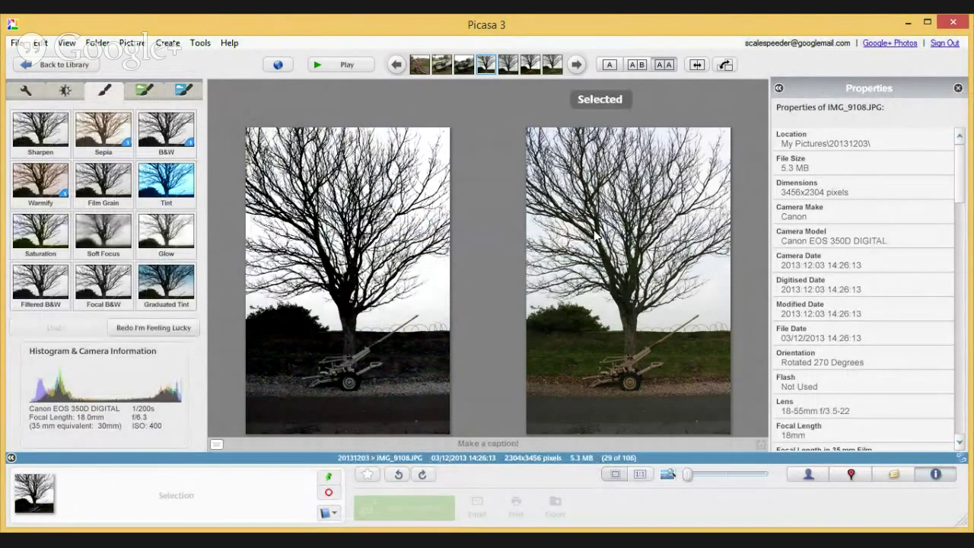
click(355, 240)
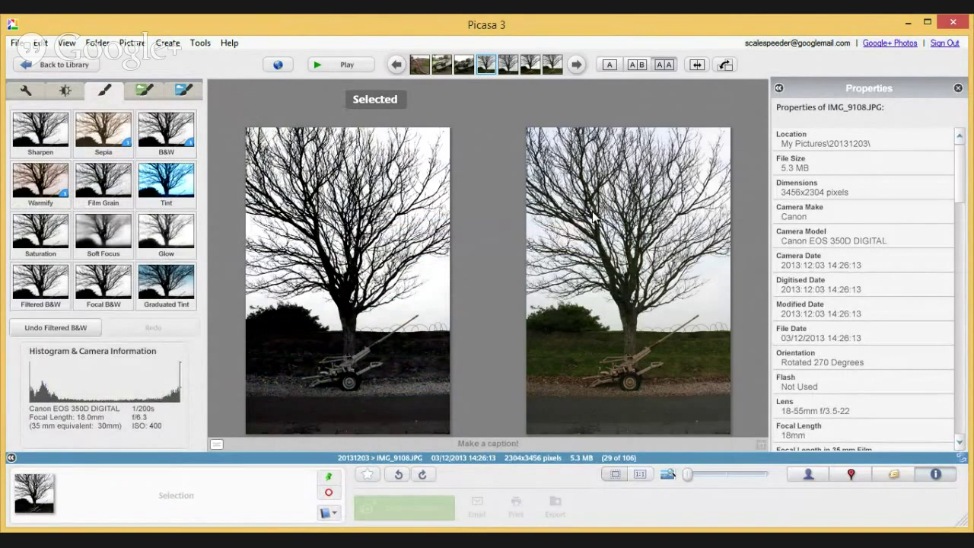
click(619, 220)
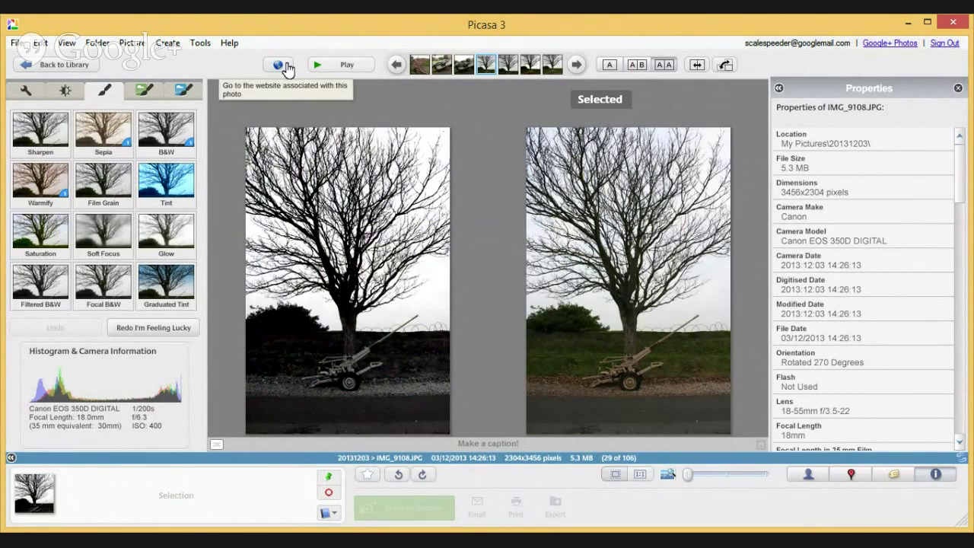
click(142, 91)
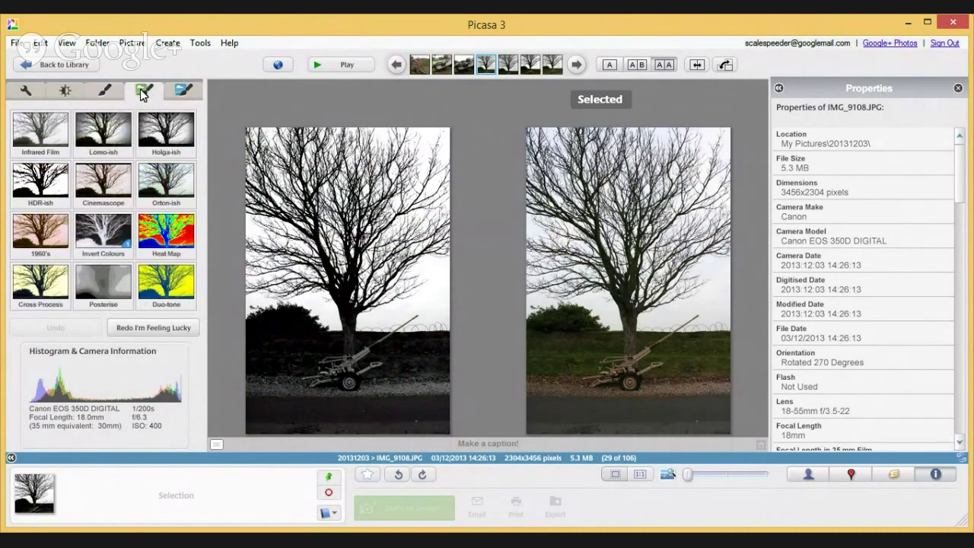
click(66, 91)
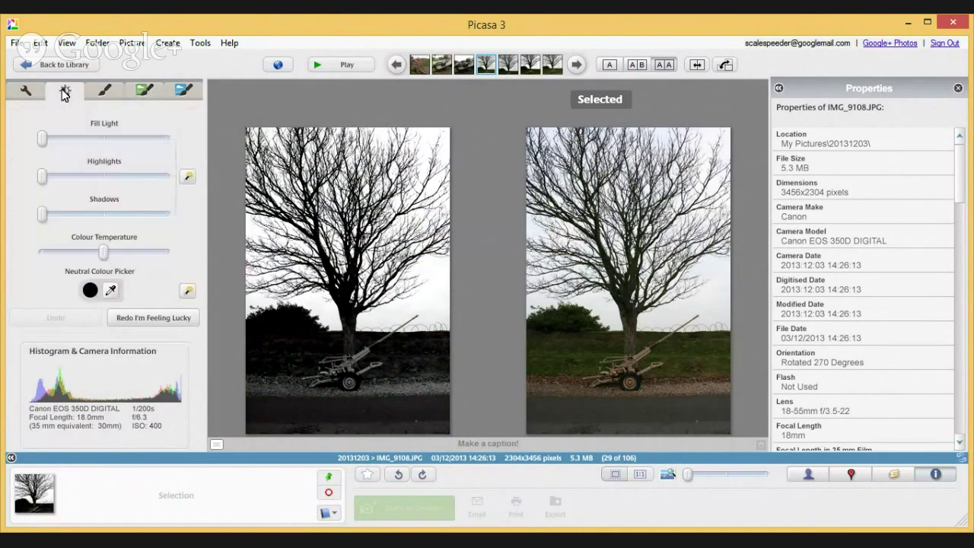
drag(44, 176, 63, 177)
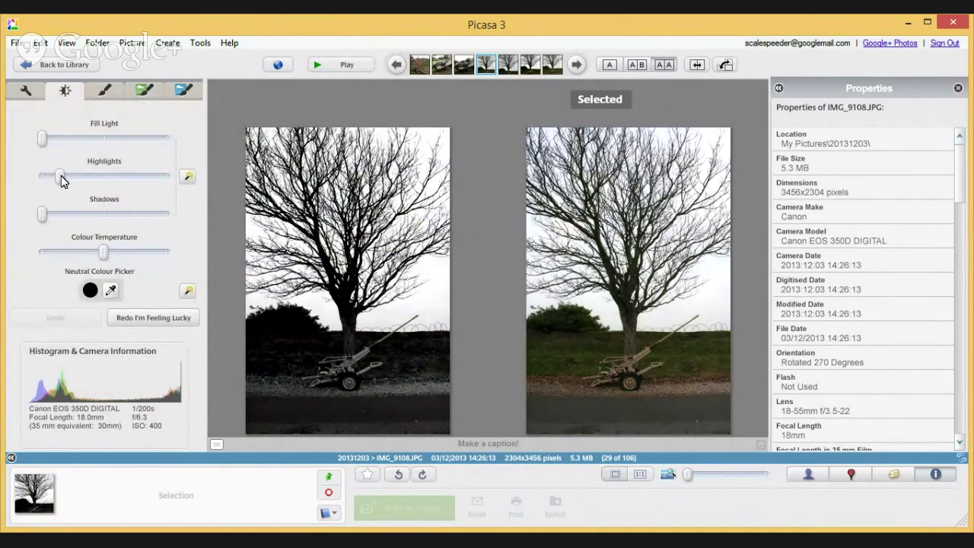
drag(44, 142, 67, 145)
Step: Apply the Saturation effect to the right-hand colour copy at its preset amount
click(144, 91)
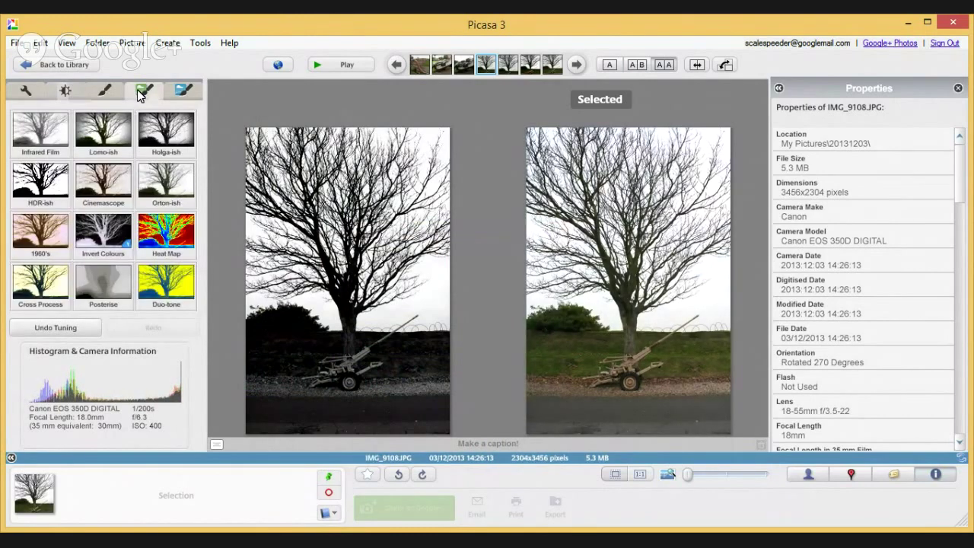
click(105, 92)
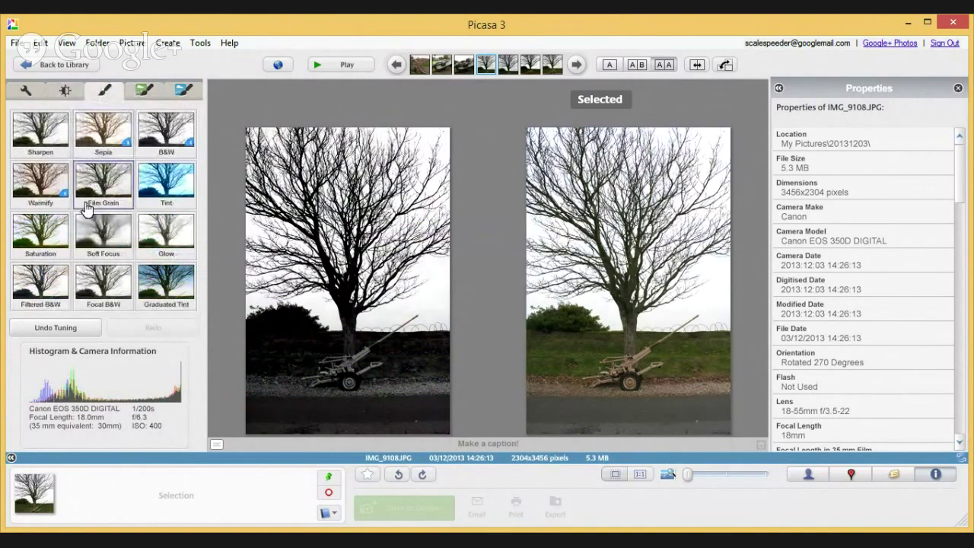
click(45, 236)
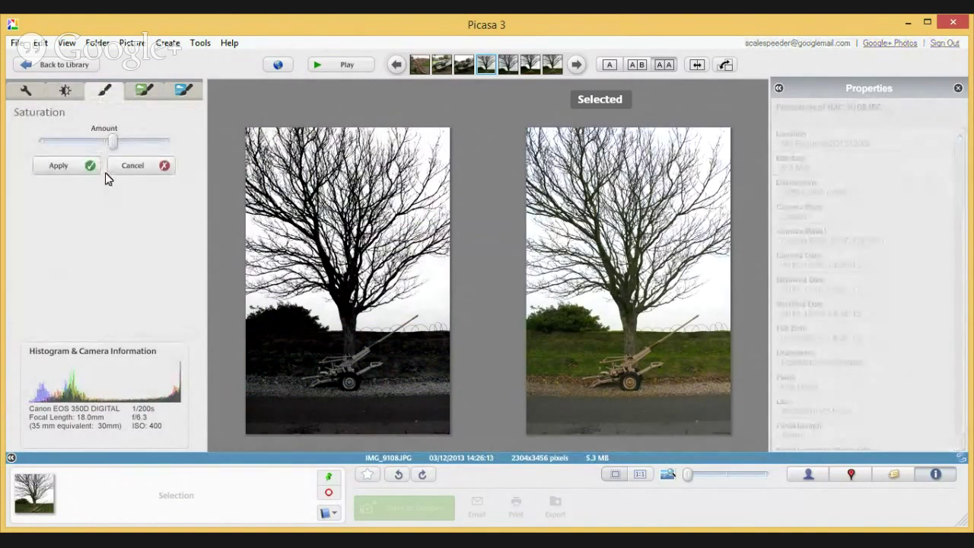
click(86, 169)
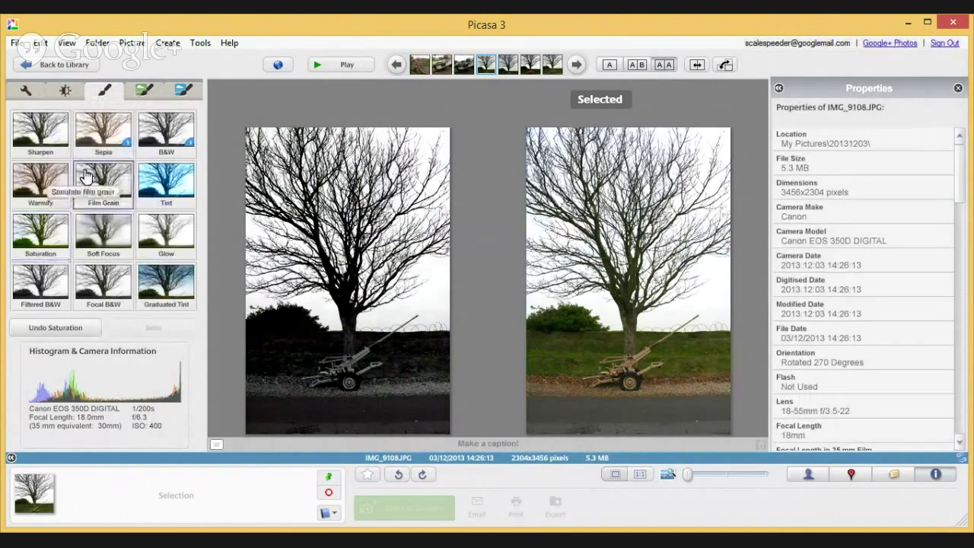
Step: Apply the Lomo-ish effect to the right-hand copy with its preset edge blur and no fade
click(141, 93)
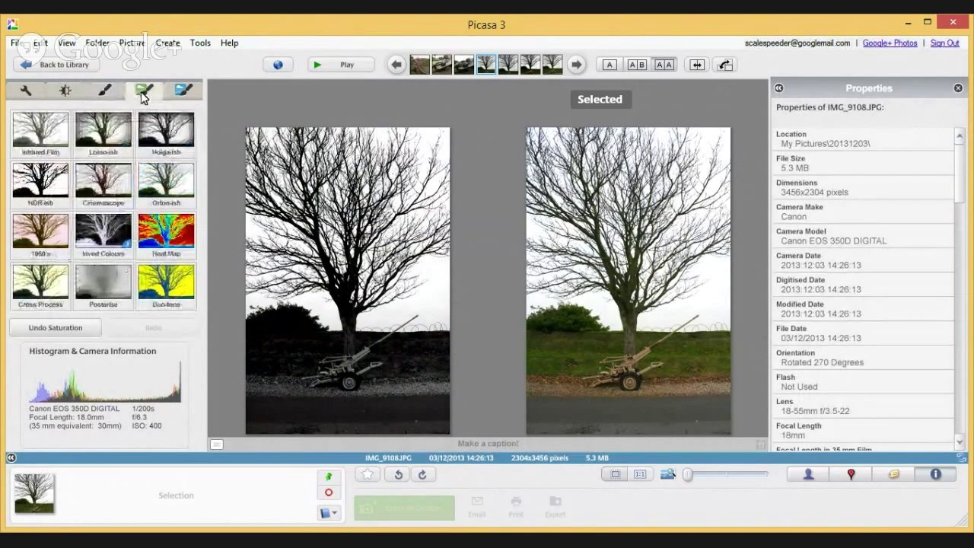
click(124, 133)
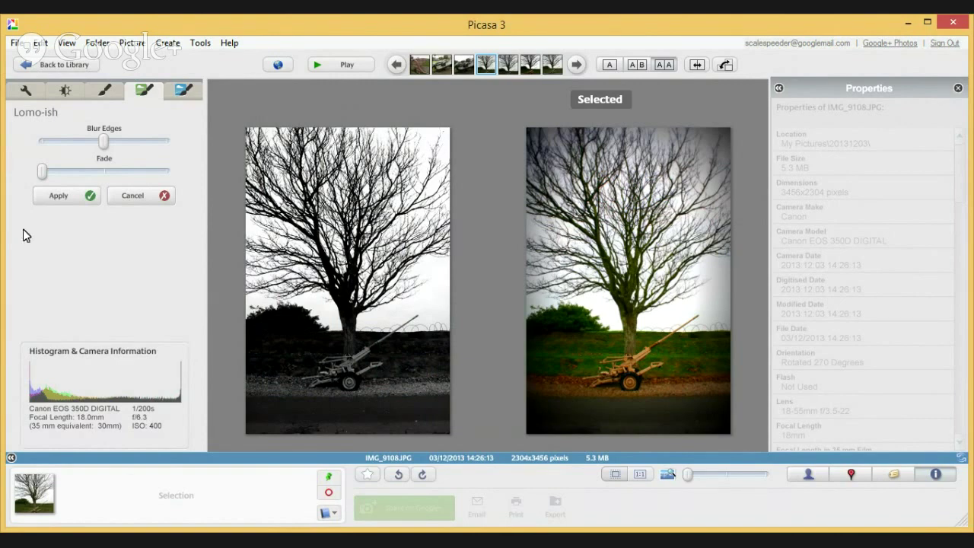
click(79, 200)
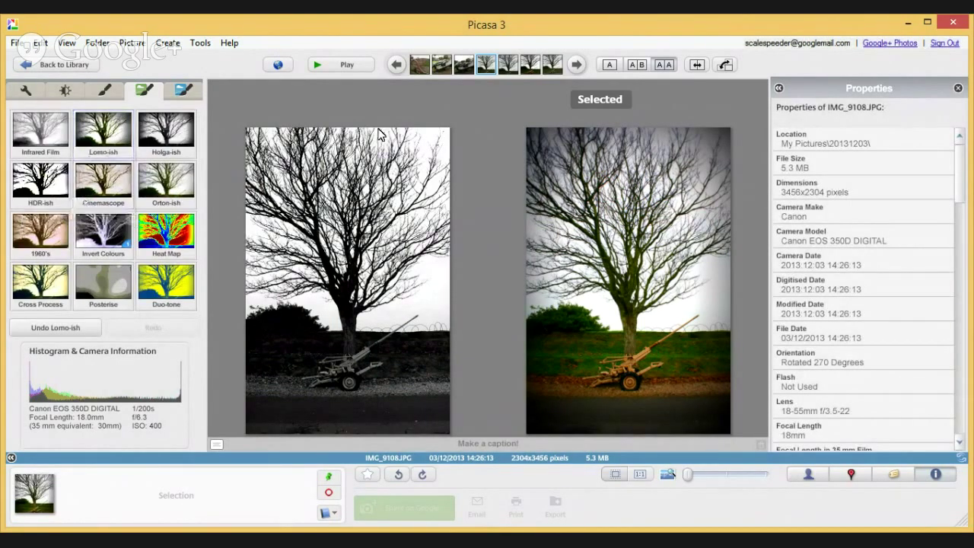
Step: Select the left-hand black-and-white copy, advance to the next photo and keep the left version's edits
click(359, 197)
click(616, 191)
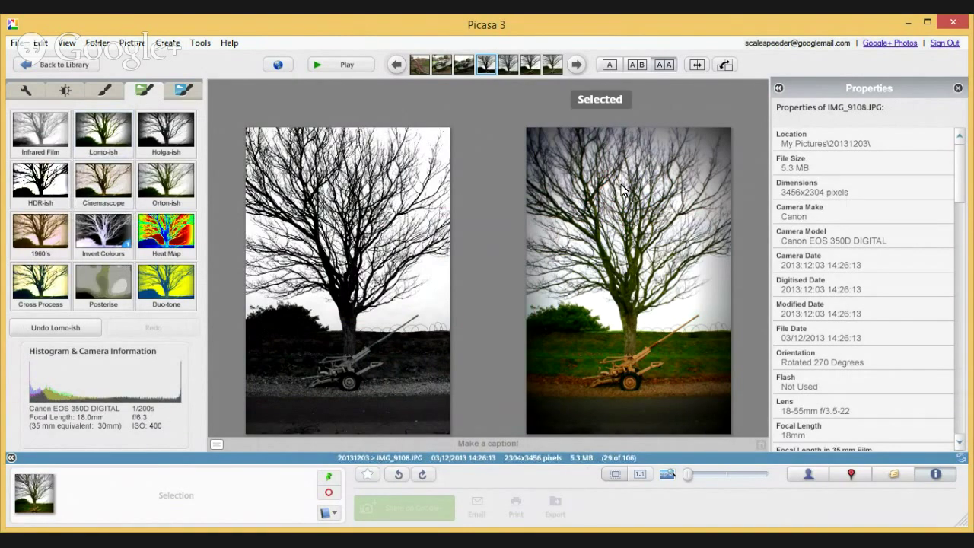
click(380, 217)
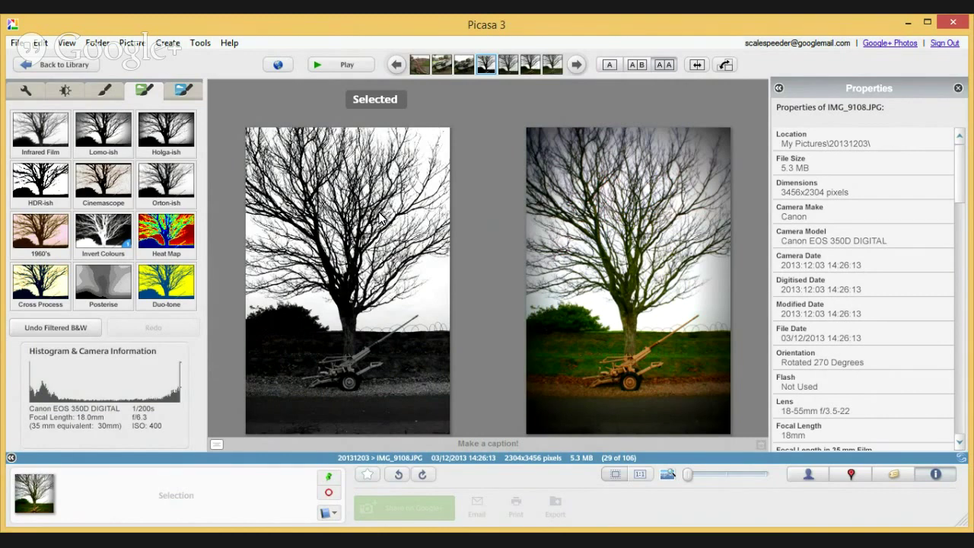
click(579, 67)
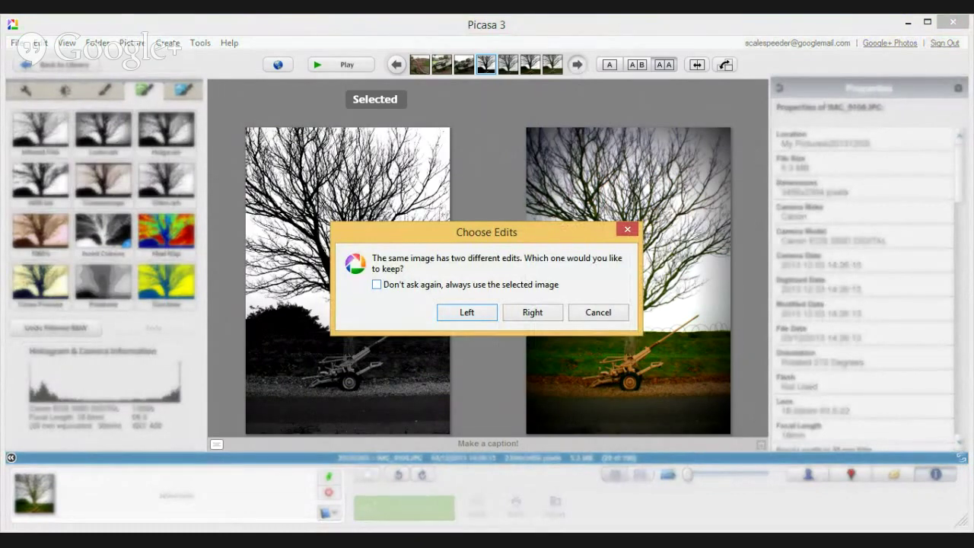
click(458, 311)
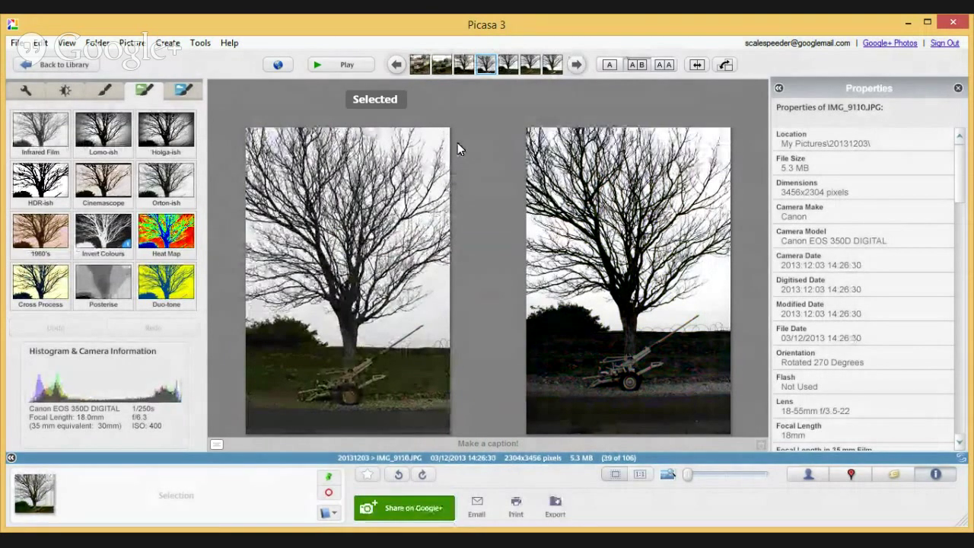
Step: Show two copies of IMG_9110.JPG, view them stacked one above the other, and return to the side-by-side layout
click(663, 66)
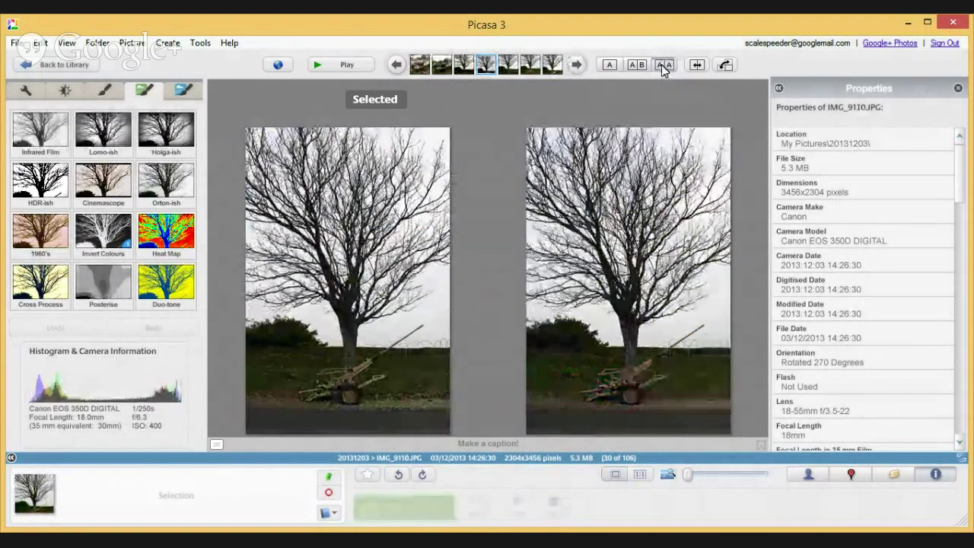
click(725, 65)
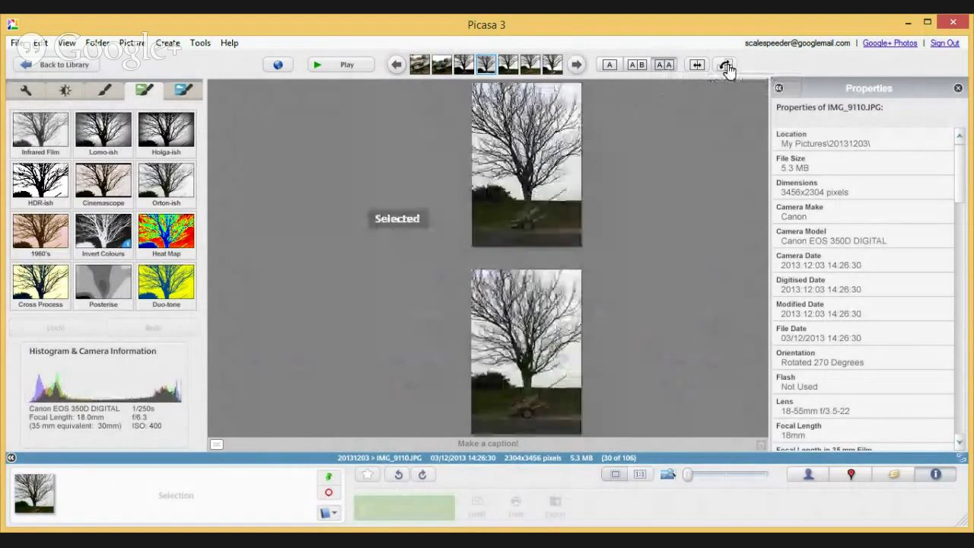
click(726, 66)
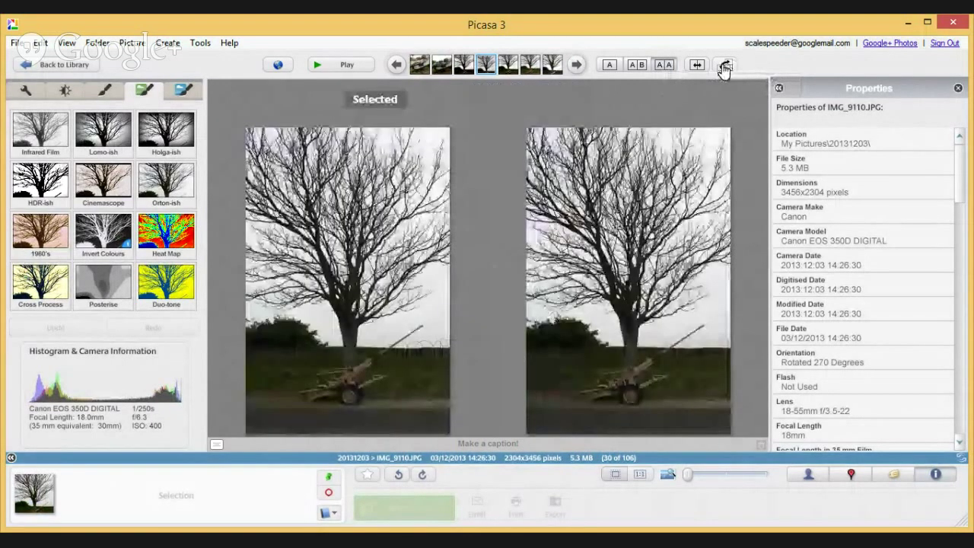
Step: Advance to the landscape tree photo, view the differing pair stacked, and restore the side-by-side layout
click(578, 65)
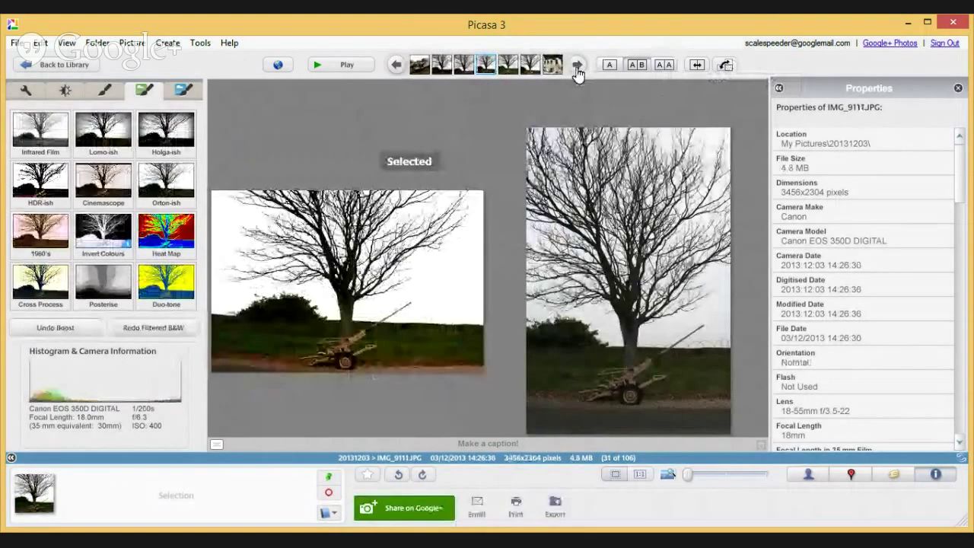
click(724, 68)
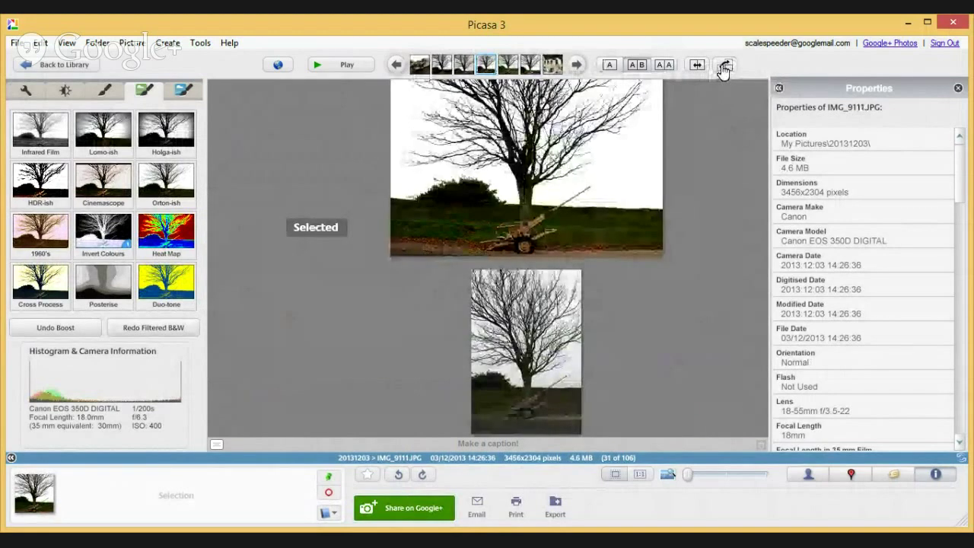
click(724, 68)
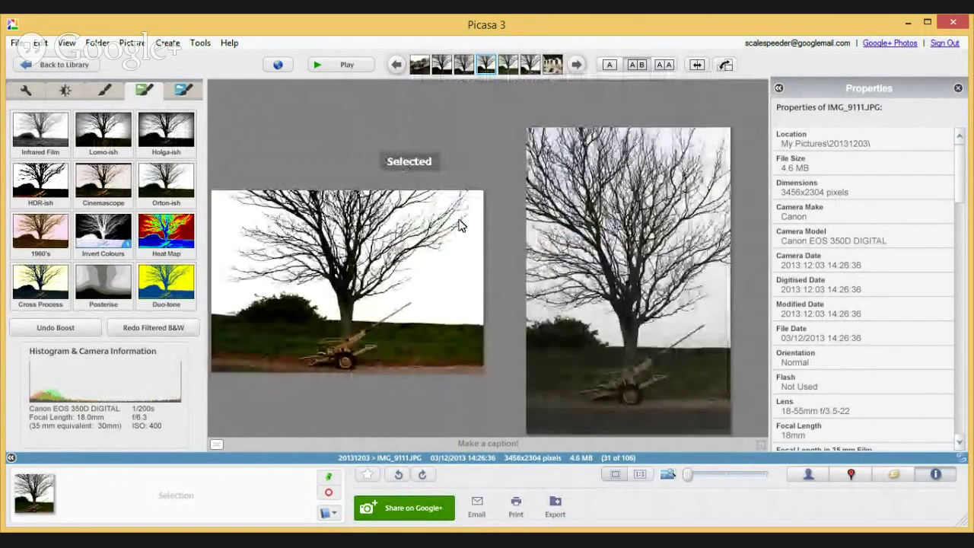
Step: Compare two copies of the landscape tree photo stacked, and switch back to side by side
click(664, 65)
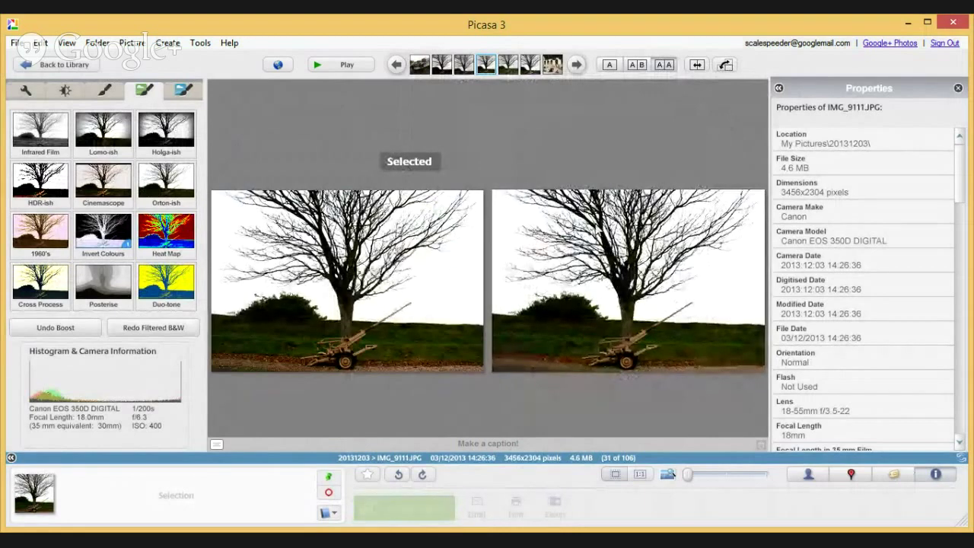
click(724, 67)
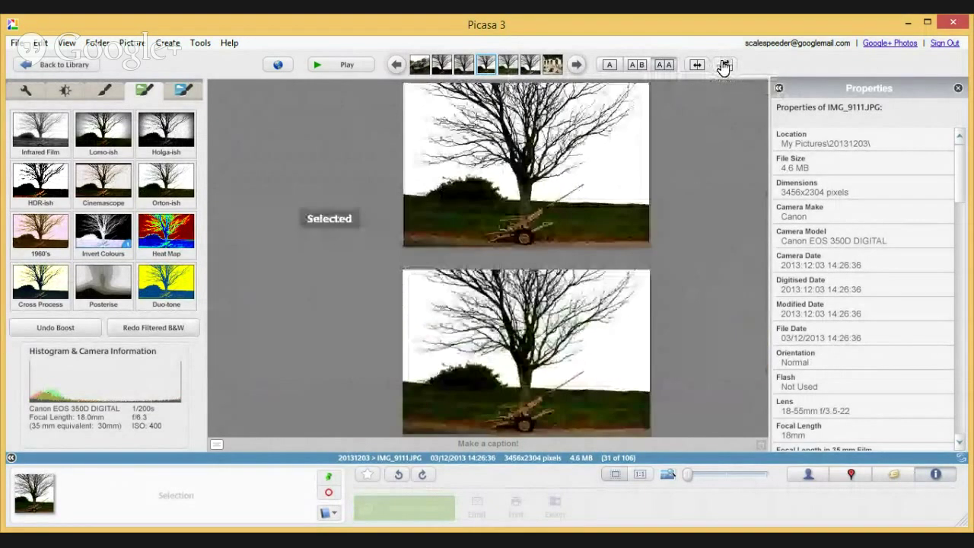
click(724, 67)
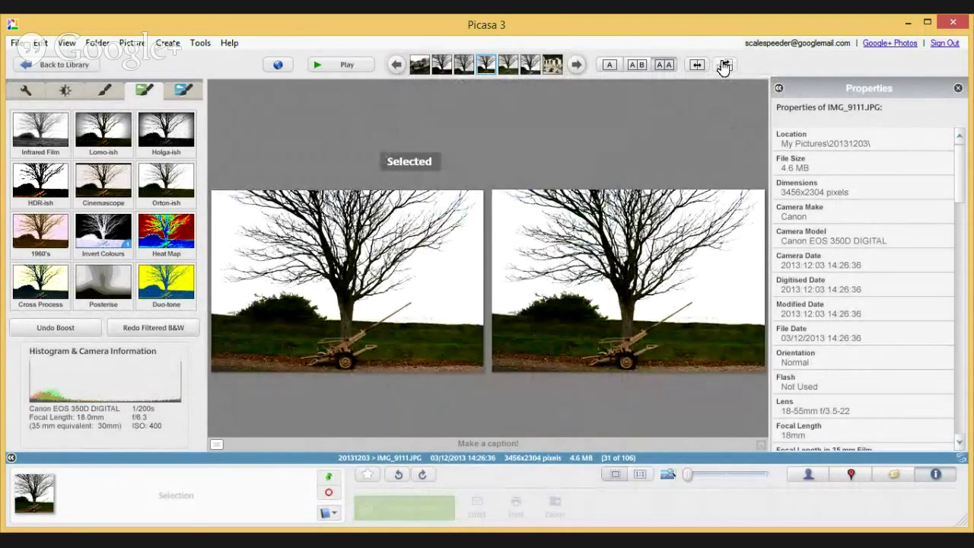
Step: Go back to the edited black-and-white tree photo IMG_9108.JPG and display it on its own
key(super+c)
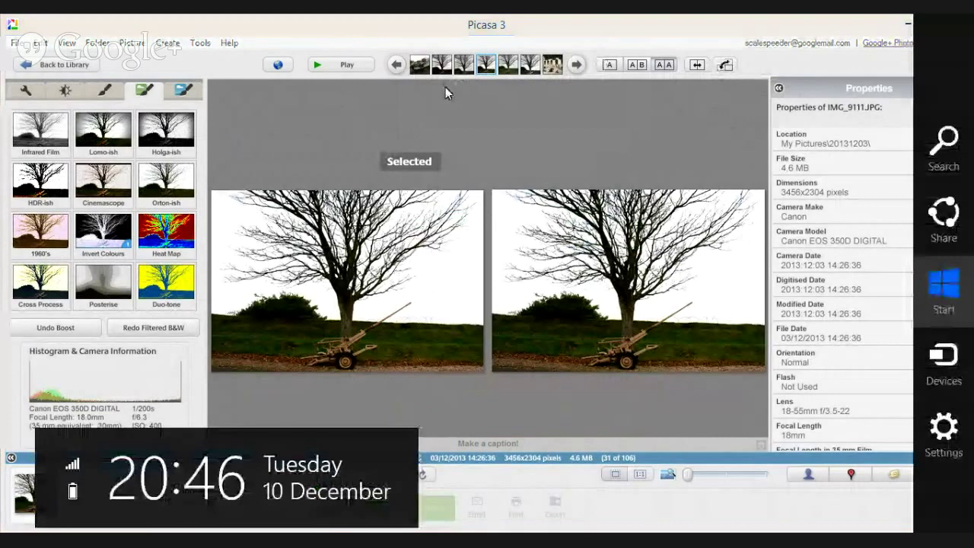
key(Escape)
click(396, 67)
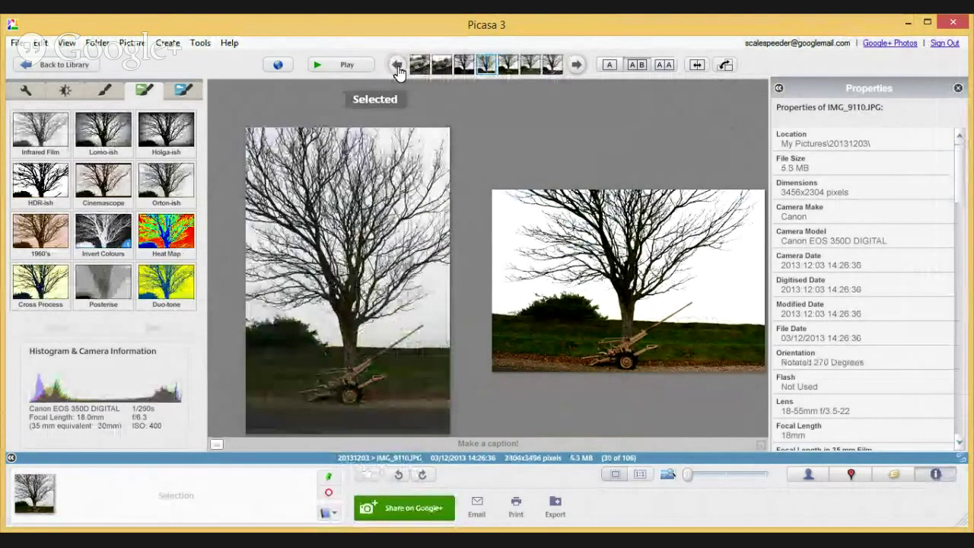
click(396, 67)
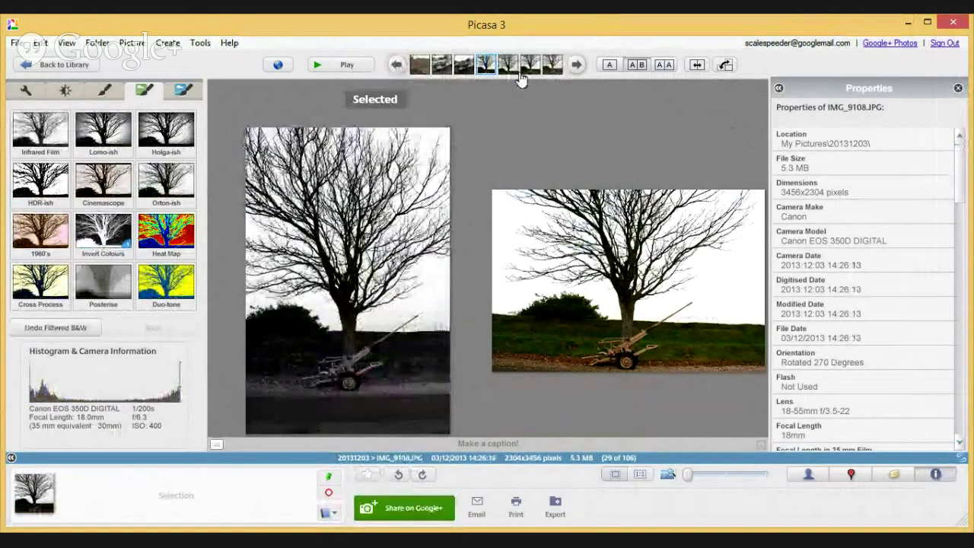
click(617, 66)
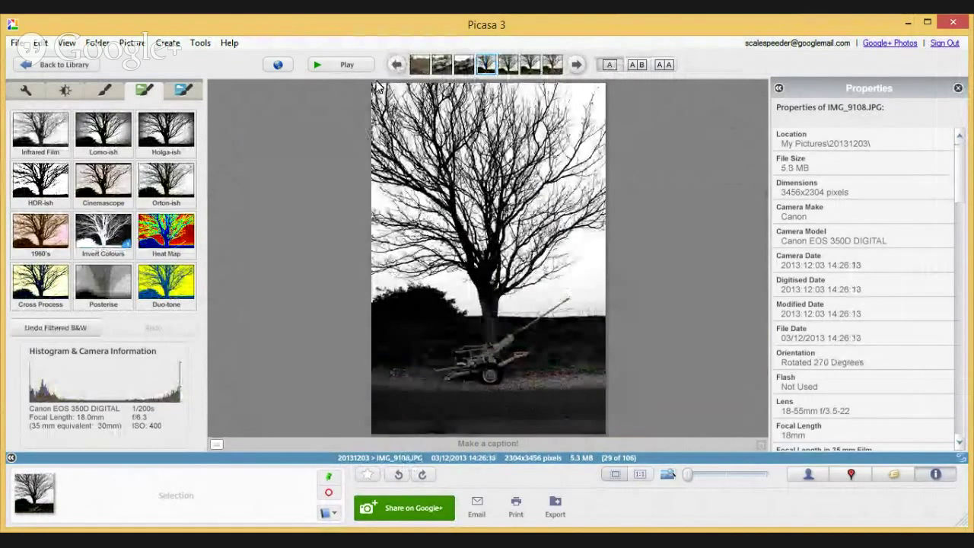
Step: Browse back to the boat photo IMG_9106.JPG and show it side by side with IMG_9107.JPG
click(397, 66)
click(398, 66)
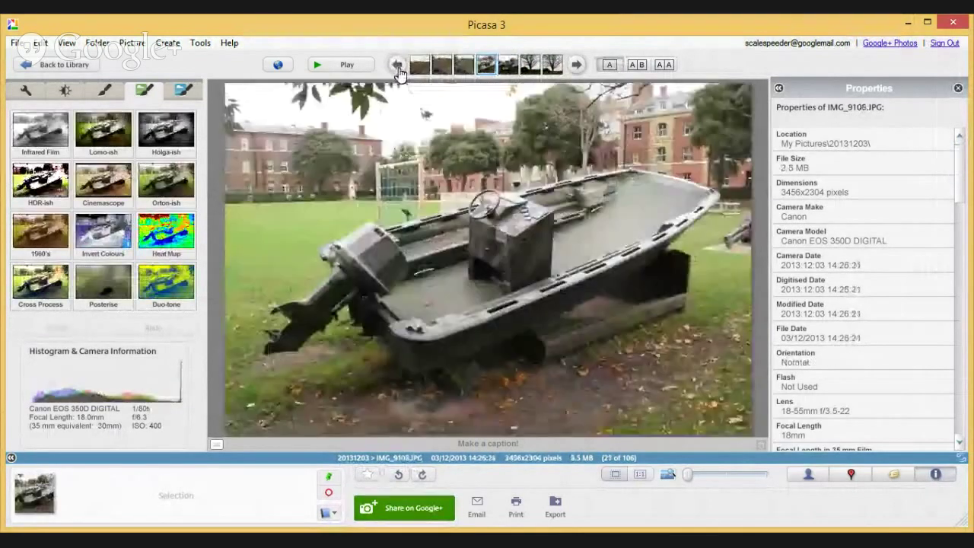
click(577, 66)
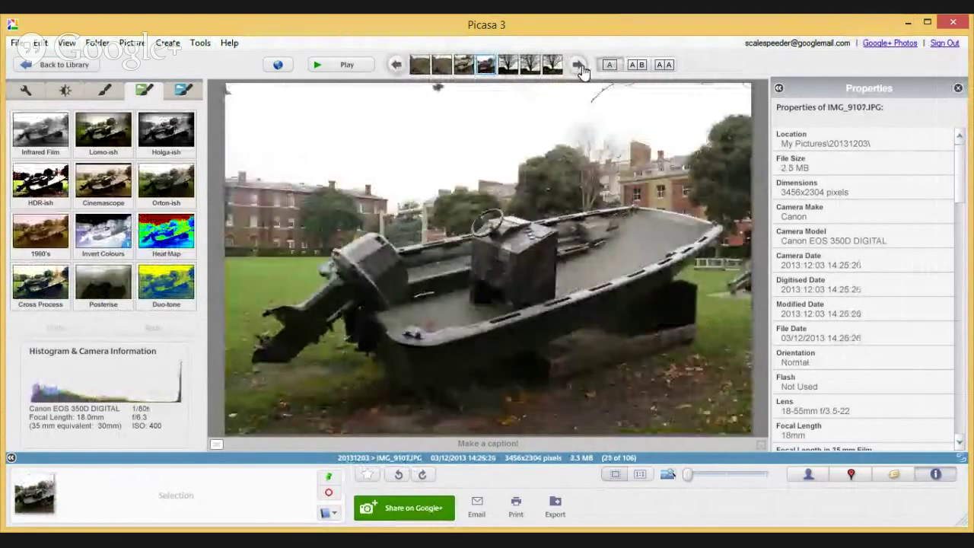
click(396, 65)
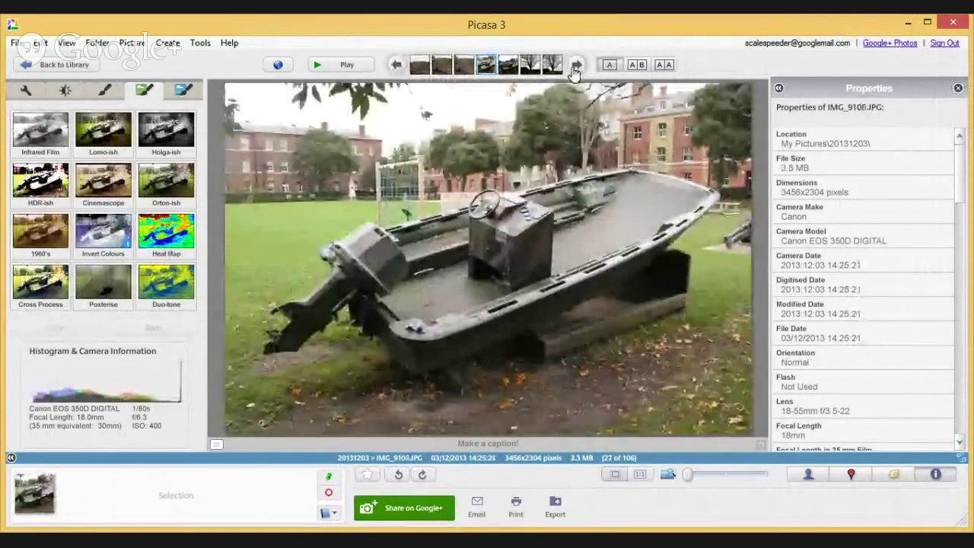
click(637, 66)
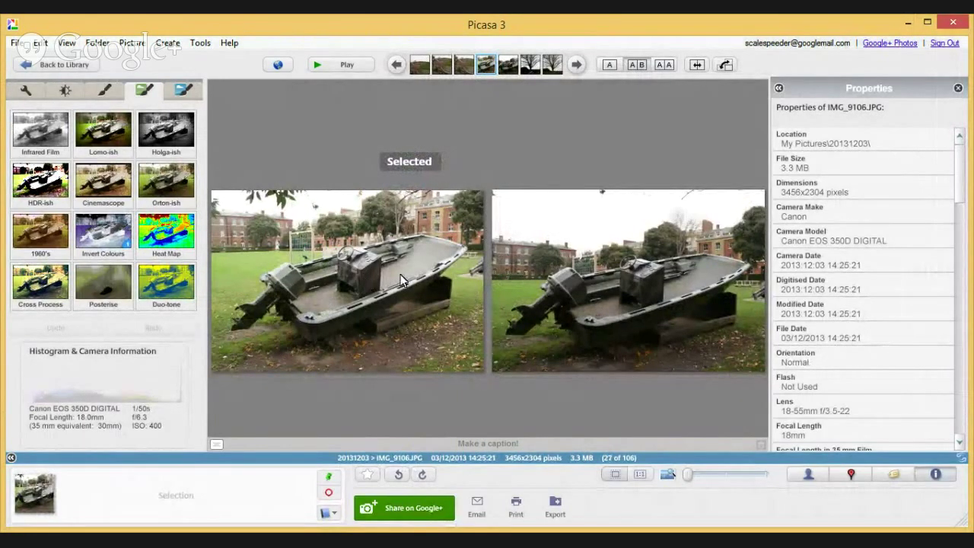
Step: Zoom both boat photos to 79%, compare the steering wheel and console area, and fit the photos back in view
drag(687, 477, 720, 477)
drag(622, 266, 556, 434)
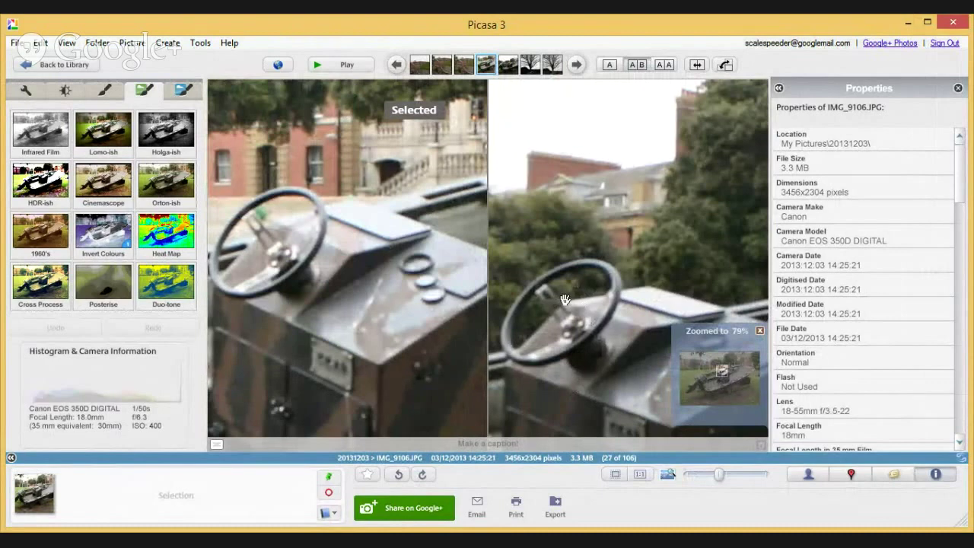
drag(560, 272, 592, 185)
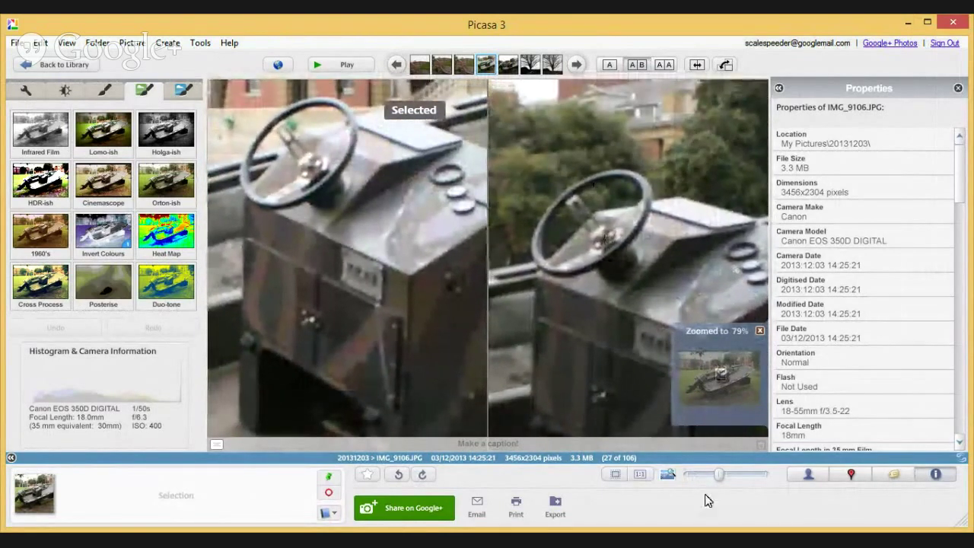
click(618, 475)
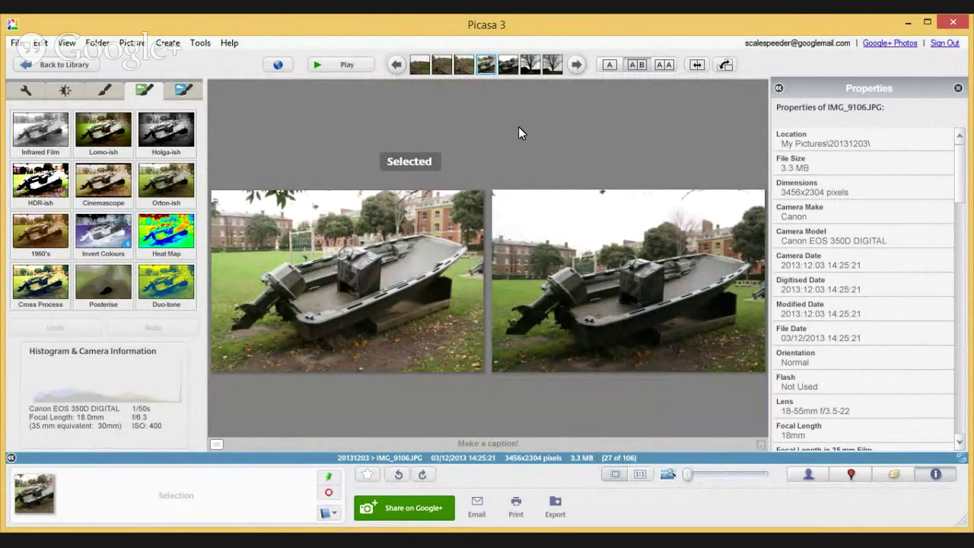
Step: Select the right-hand boat photo and mark it with a star
click(604, 293)
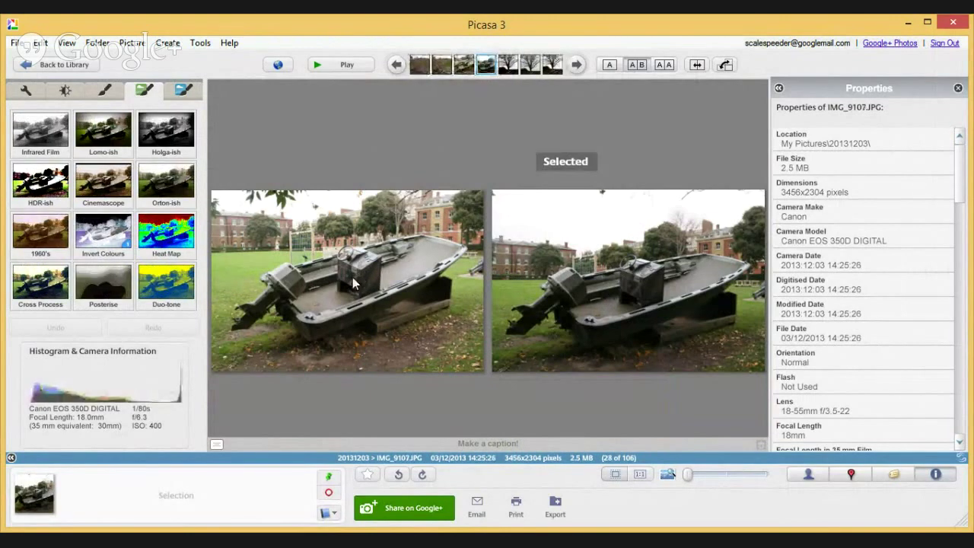
click(372, 480)
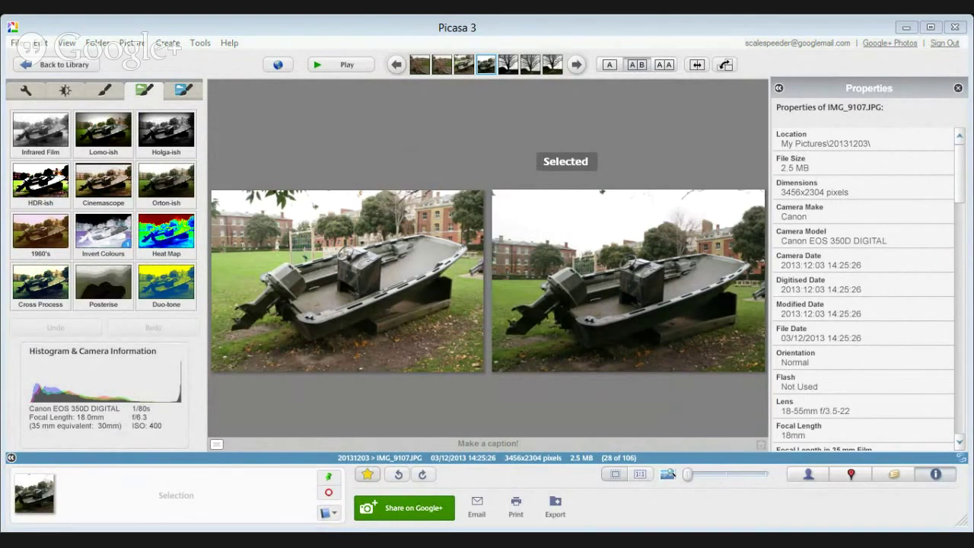
click(211, 337)
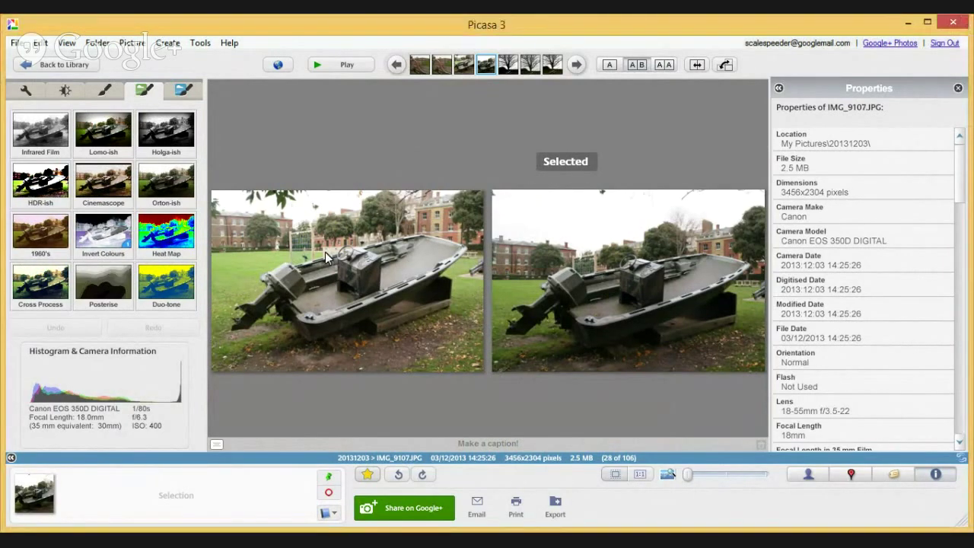
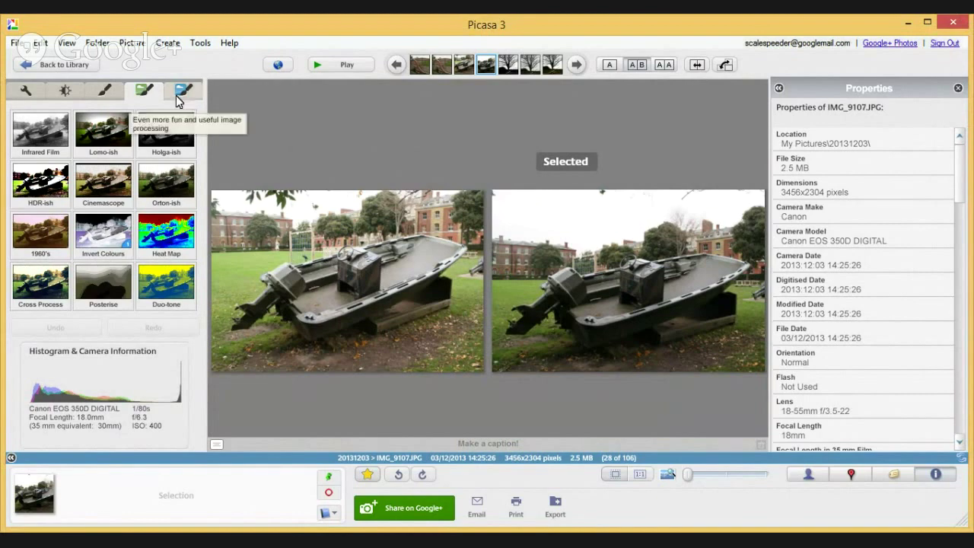
Step: Return to the library, view the black-and-white tree photo IMG_9108.JPG on its own, and go back to the thumbnails
click(29, 65)
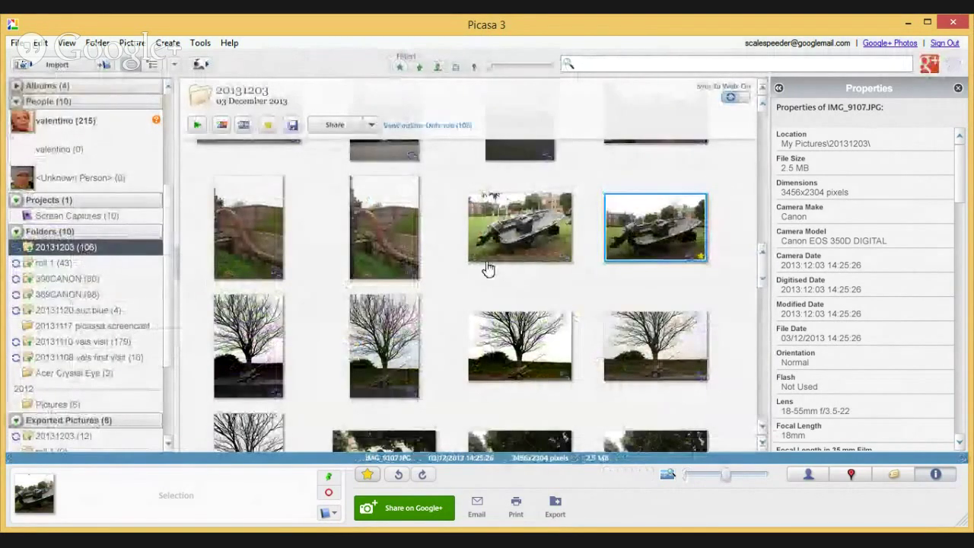
scroll(488, 262, down, 1)
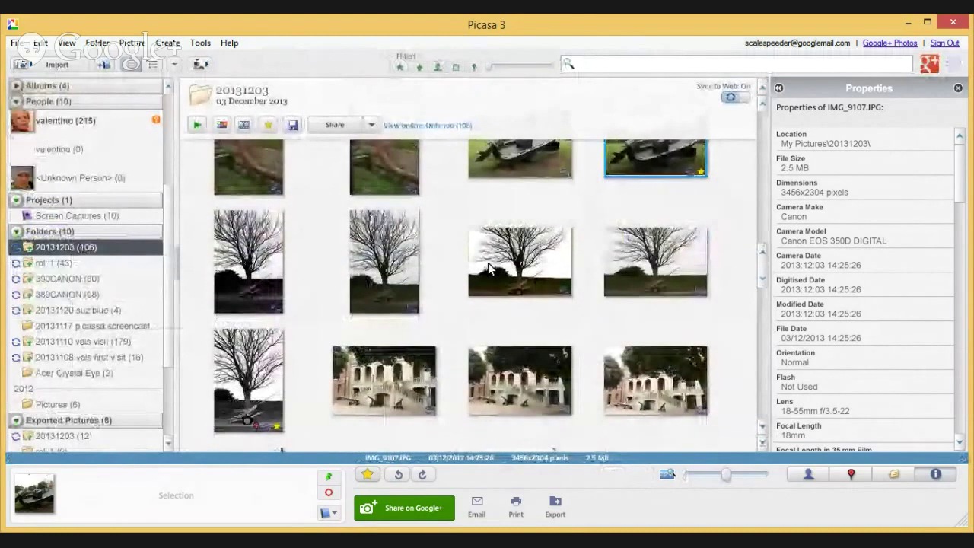
double_click(268, 260)
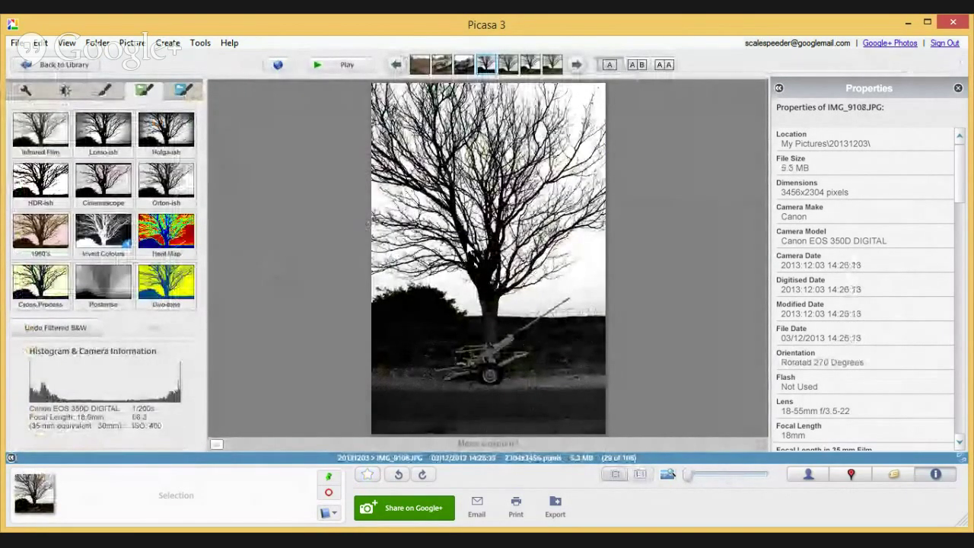
click(79, 69)
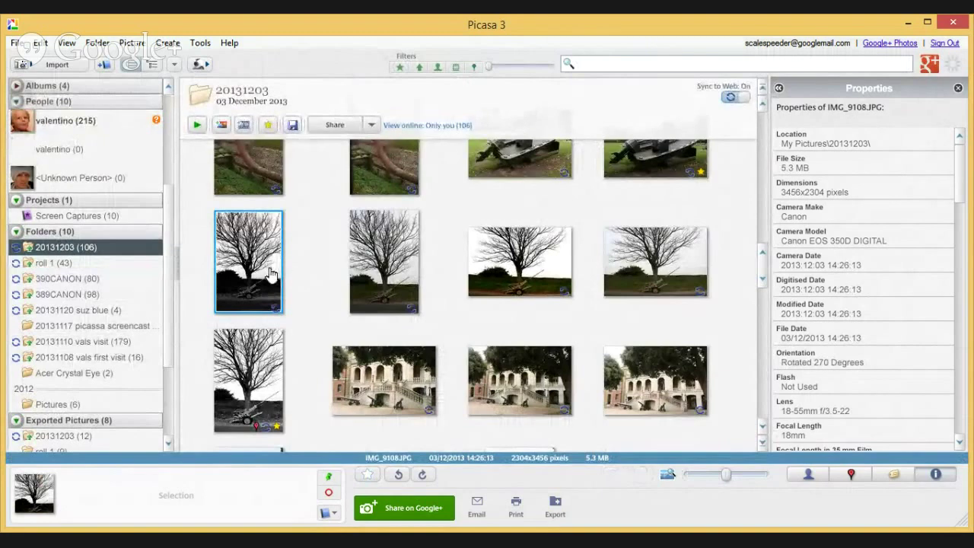
Step: Copy all effects from the black-and-white tree photo IMG_9108.JPG
drag(765, 269, 763, 251)
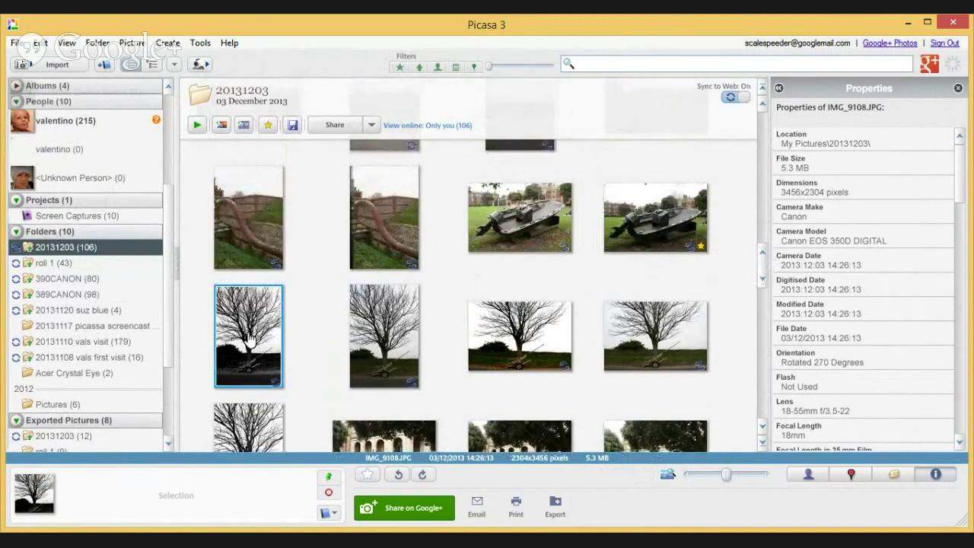
click(38, 44)
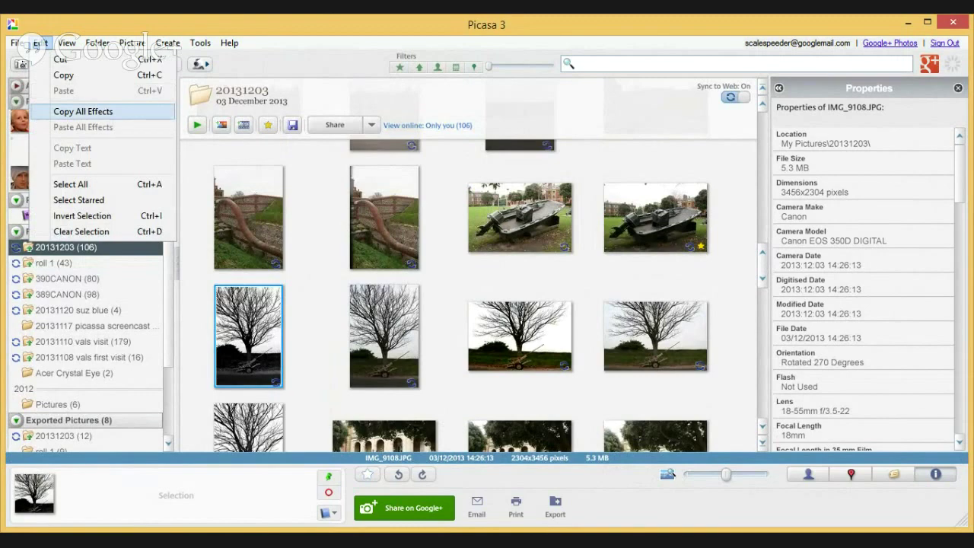
click(77, 111)
Step: Paste all copied effects onto the colour boat photo IMG_9106.JPG
click(521, 230)
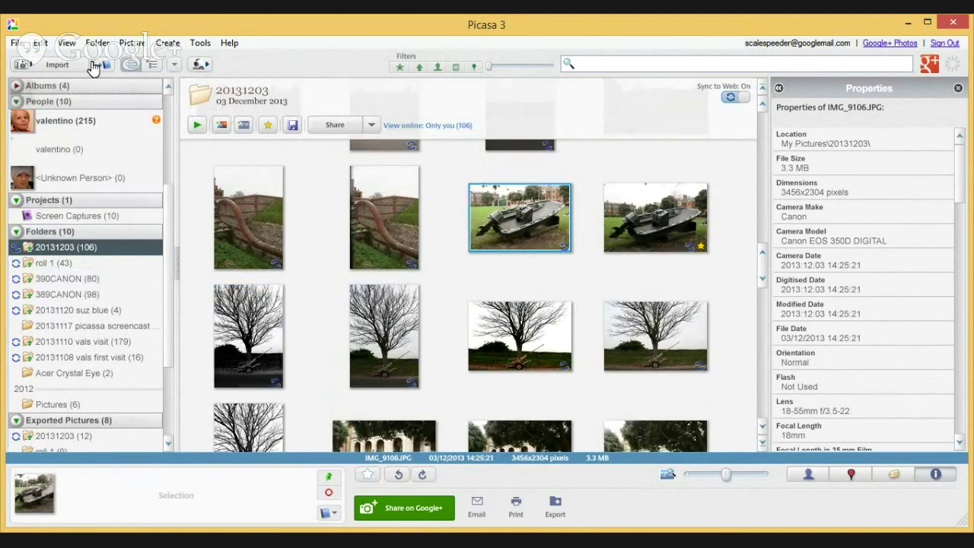
right_click(515, 243)
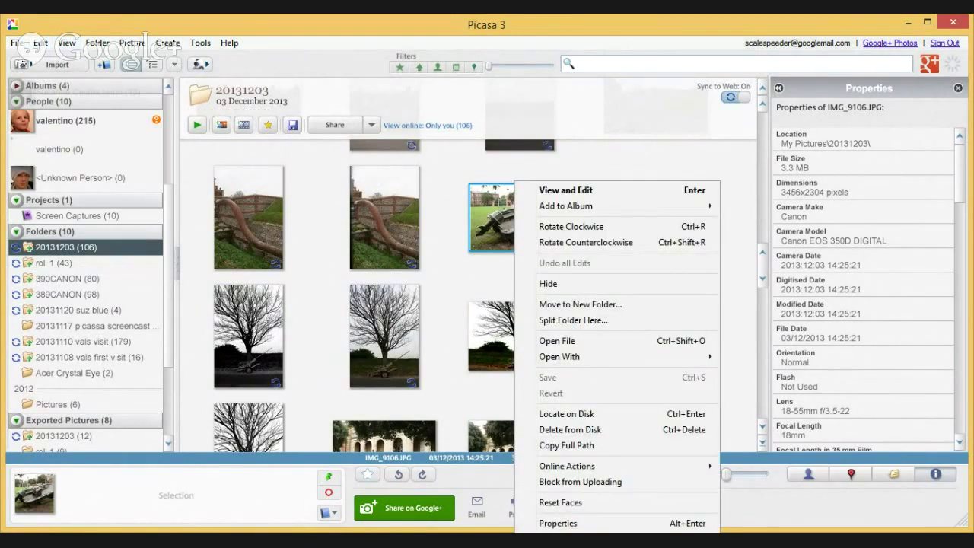
click(40, 44)
key(Down)
key(Down)
key(Down)
key(Down)
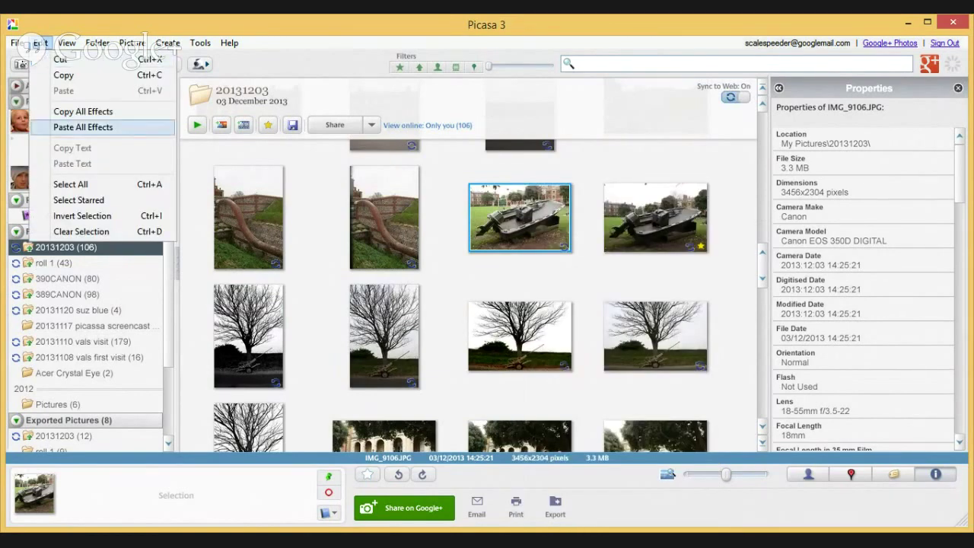
key(Return)
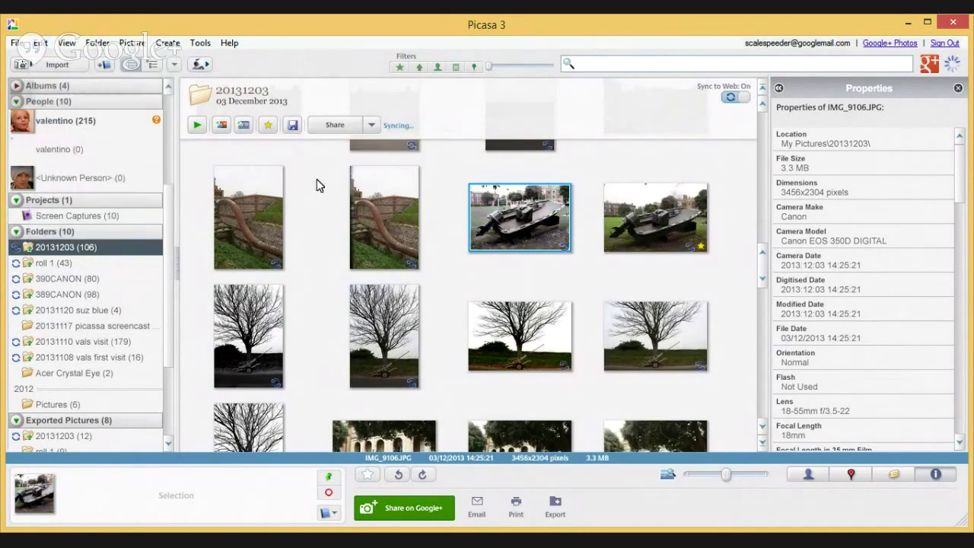
Step: Undo the pasted Filtered B&W and Boost effects on the boat photo IMG_9106.JPG, redo both, and return to the library
double_click(500, 216)
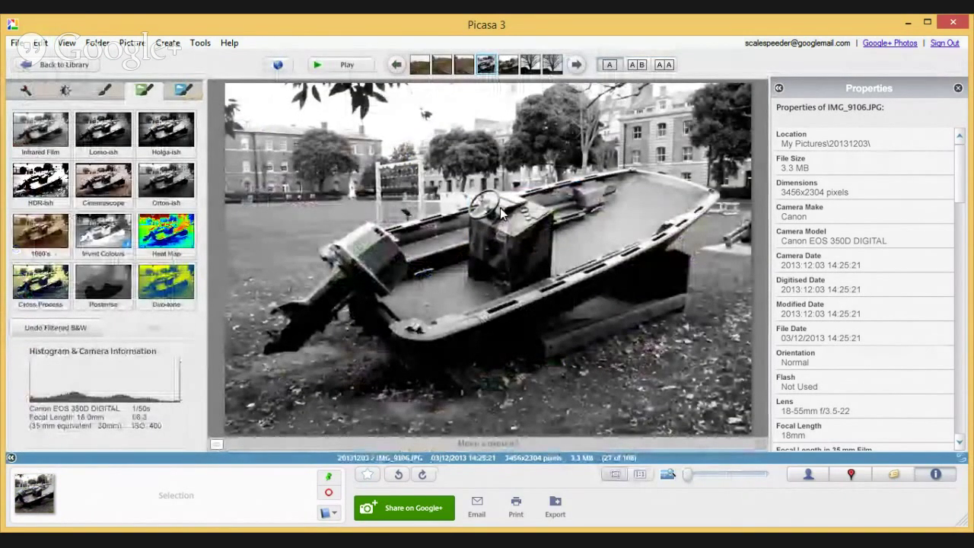
click(68, 327)
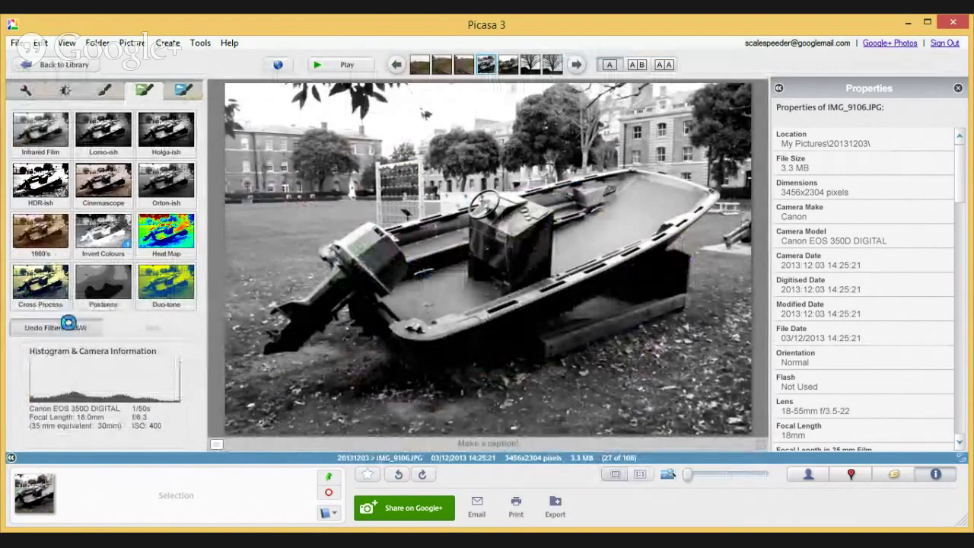
click(68, 328)
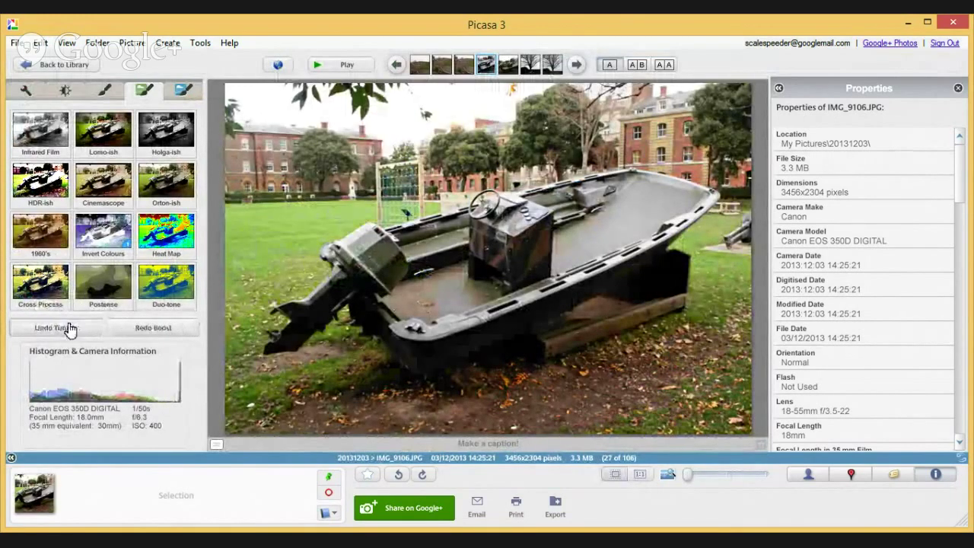
click(149, 331)
click(149, 331)
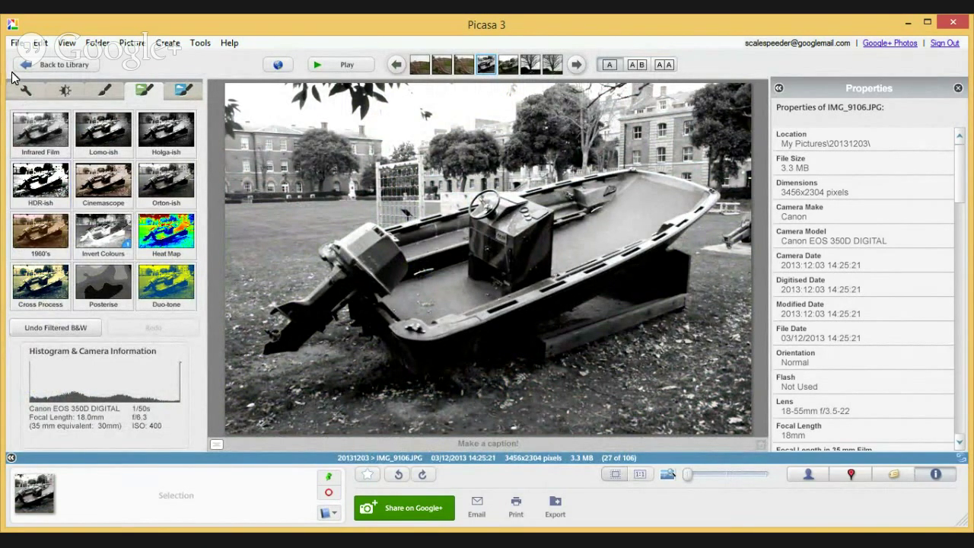
click(59, 67)
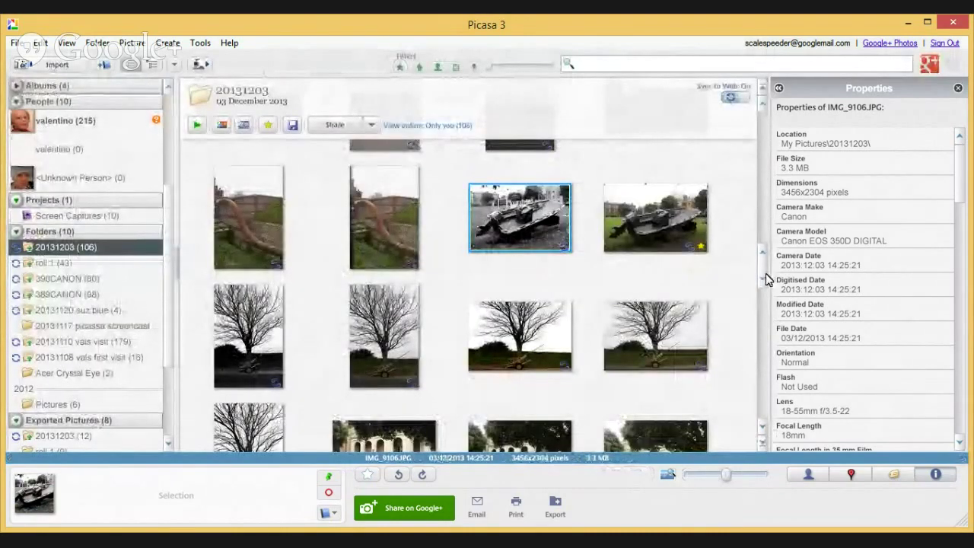
Step: Paste all copied effects onto the three adjacent brick building photos, one landscape and two portrait, and clear the selection
drag(766, 273, 764, 297)
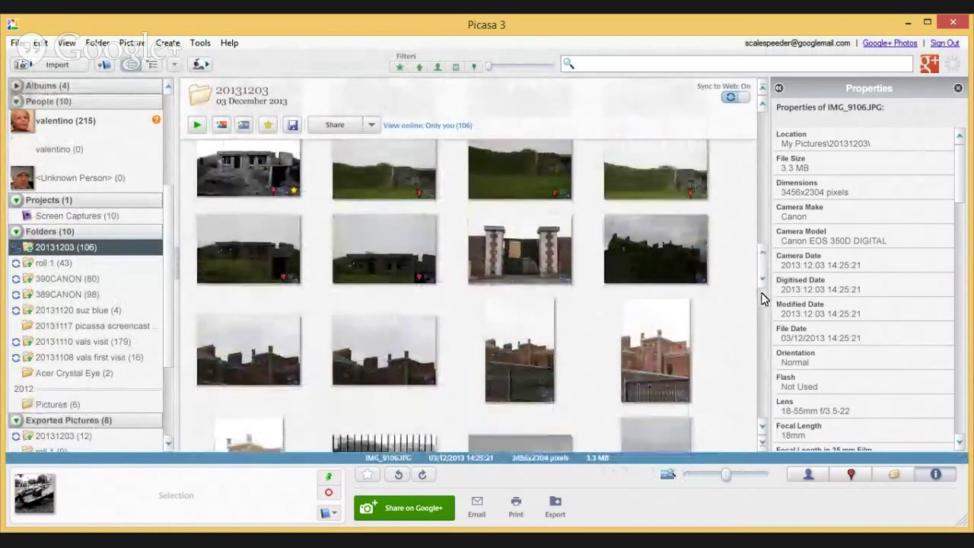
click(382, 349)
ctrl+click(525, 352)
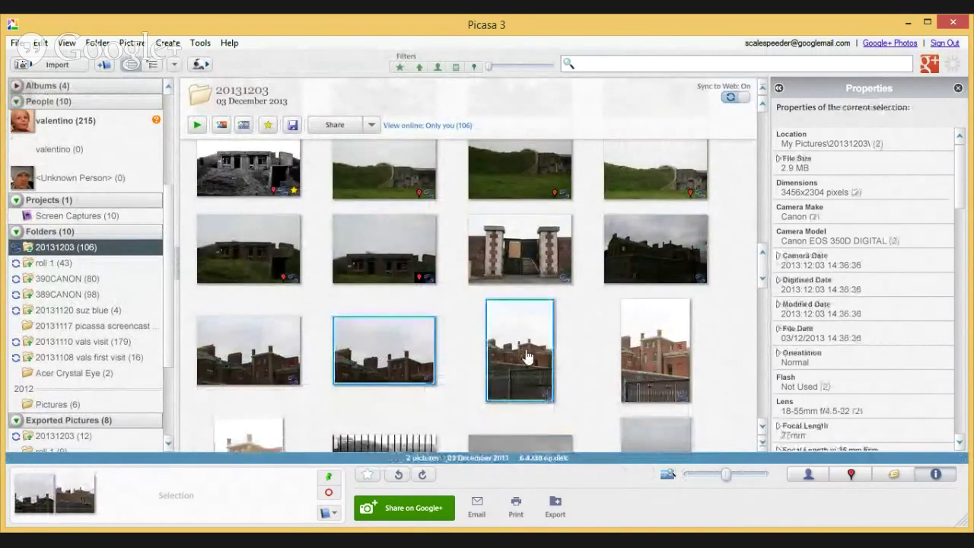
ctrl+click(668, 353)
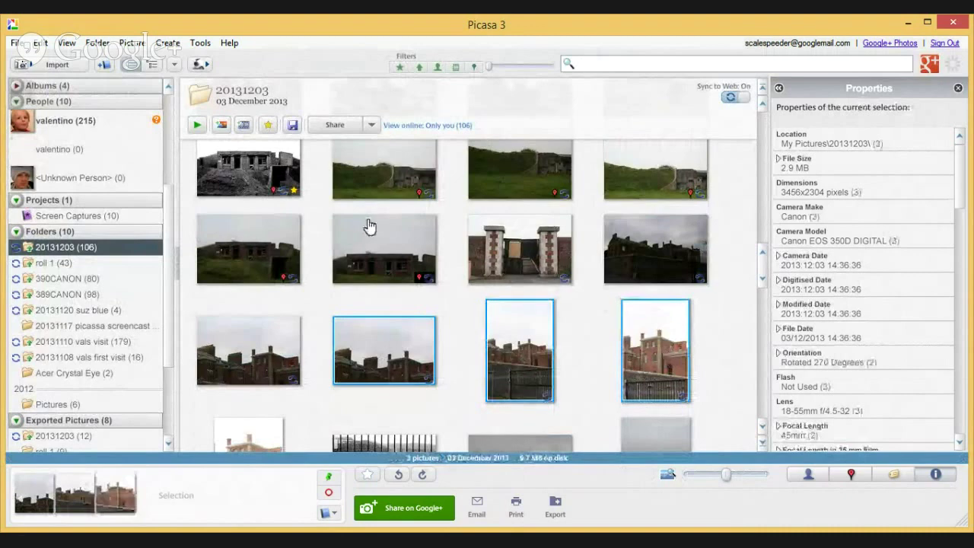
click(40, 43)
click(67, 127)
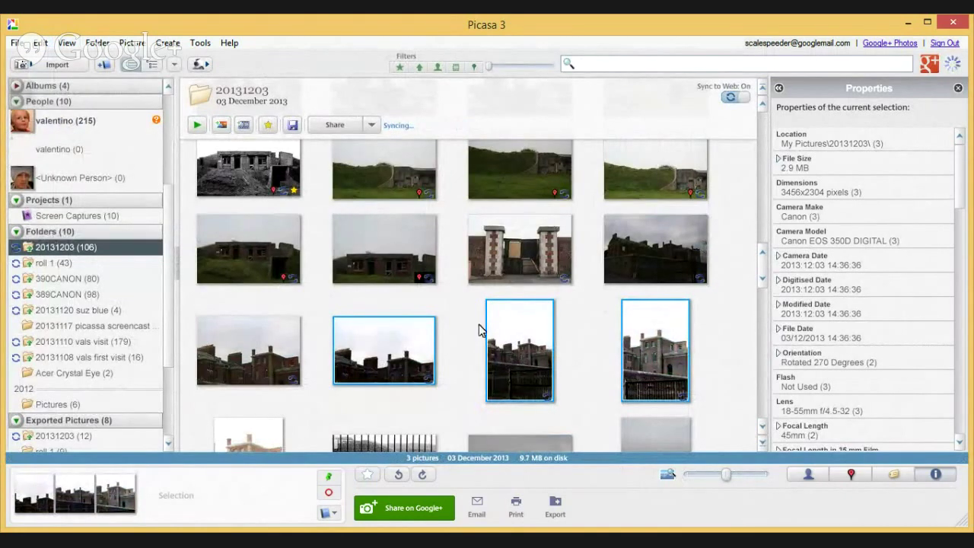
click(723, 335)
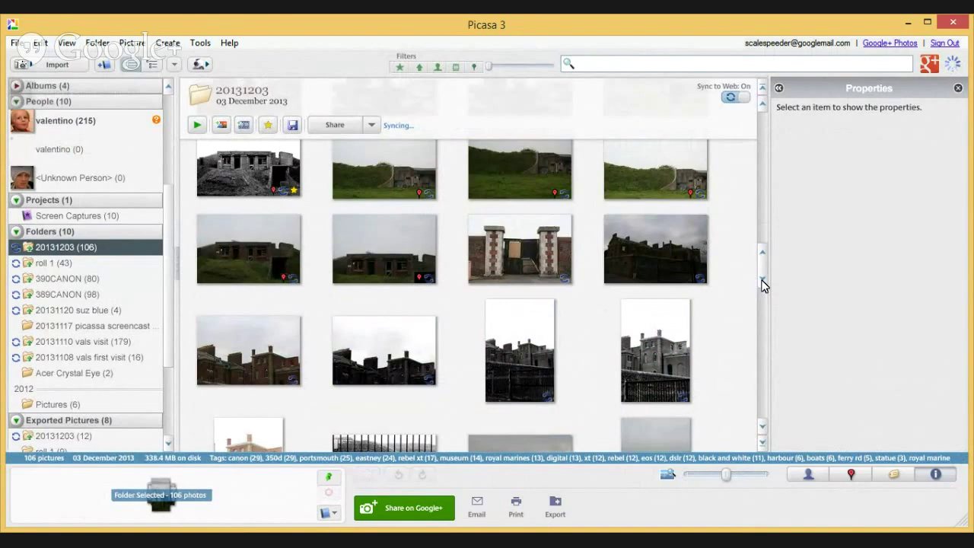
Step: Find the portrait photo of the soldier statue seen from behind, IMG_9096.JPG, and open it for editing
scroll(754, 263, up, 2)
scroll(749, 246, up, 2)
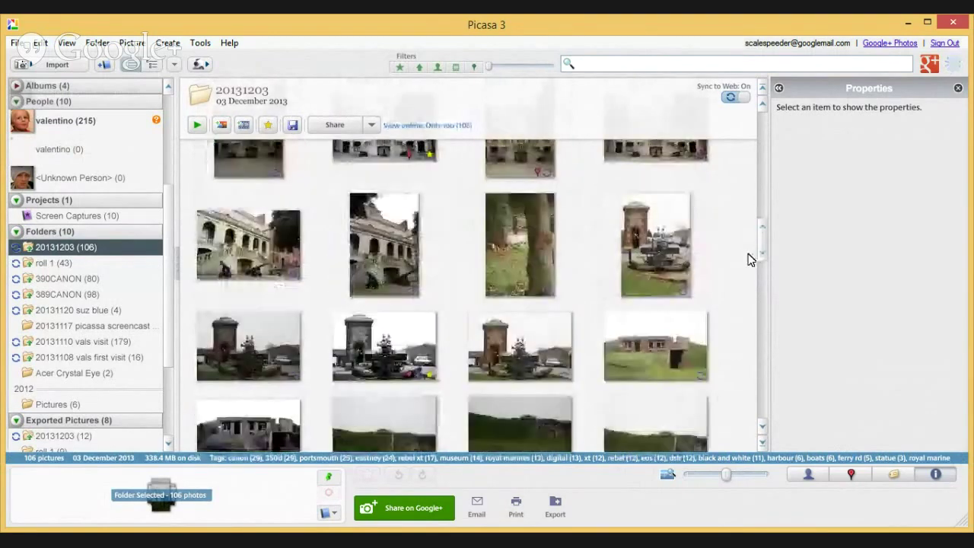
scroll(754, 261, up, 2)
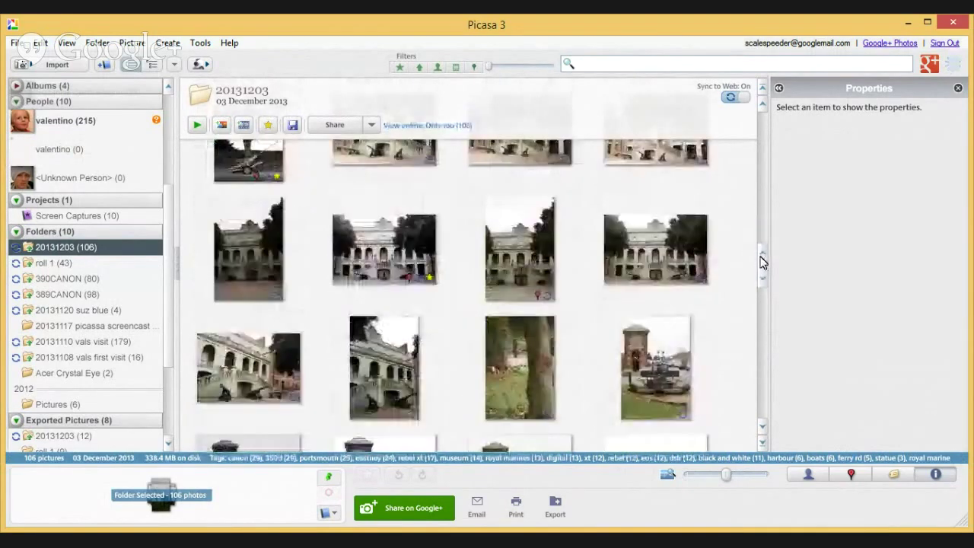
scroll(762, 244, up, 1)
scroll(758, 229, up, 3)
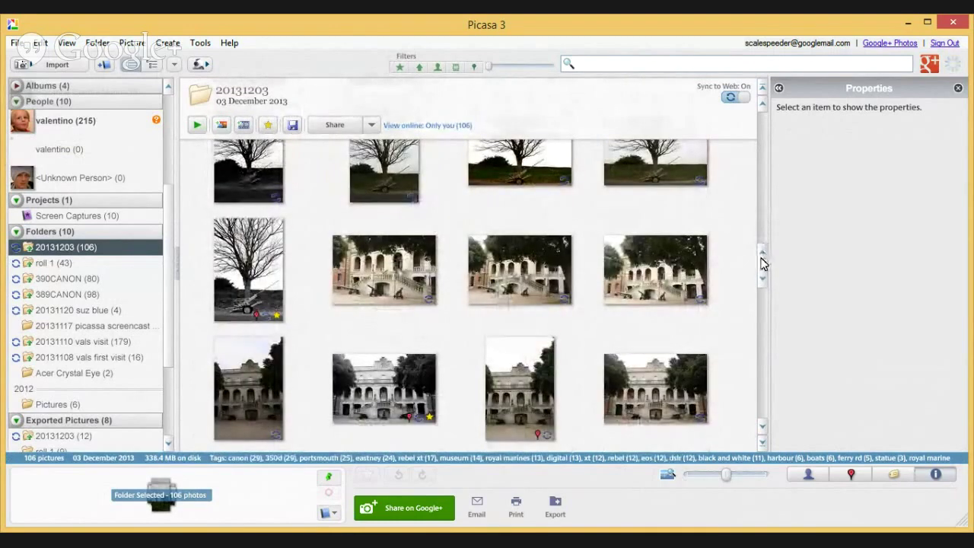
scroll(756, 246, up, 1)
scroll(756, 246, up, 10)
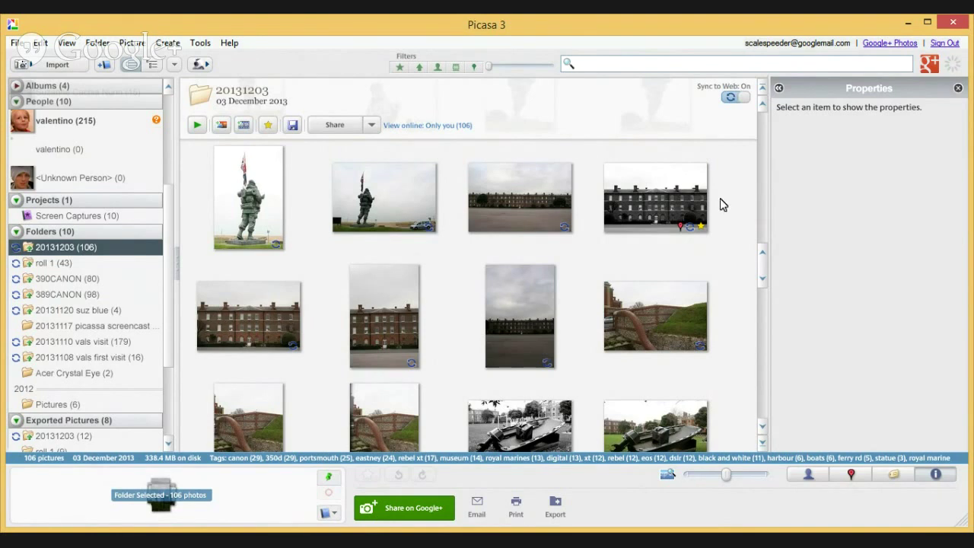
double_click(259, 218)
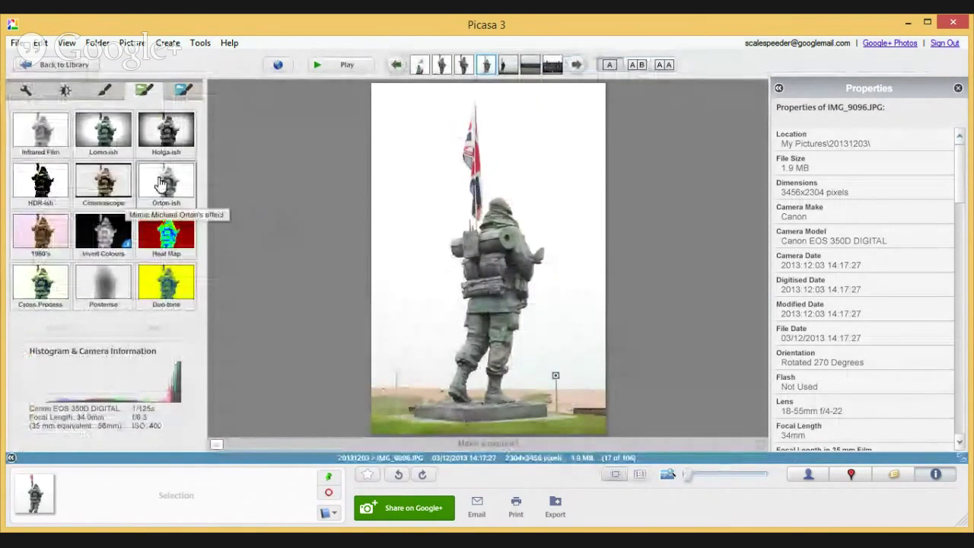
Step: Try to sample a neutral colour from the beach behind the statue in IMG_9096.JPG, and return to the library
click(64, 93)
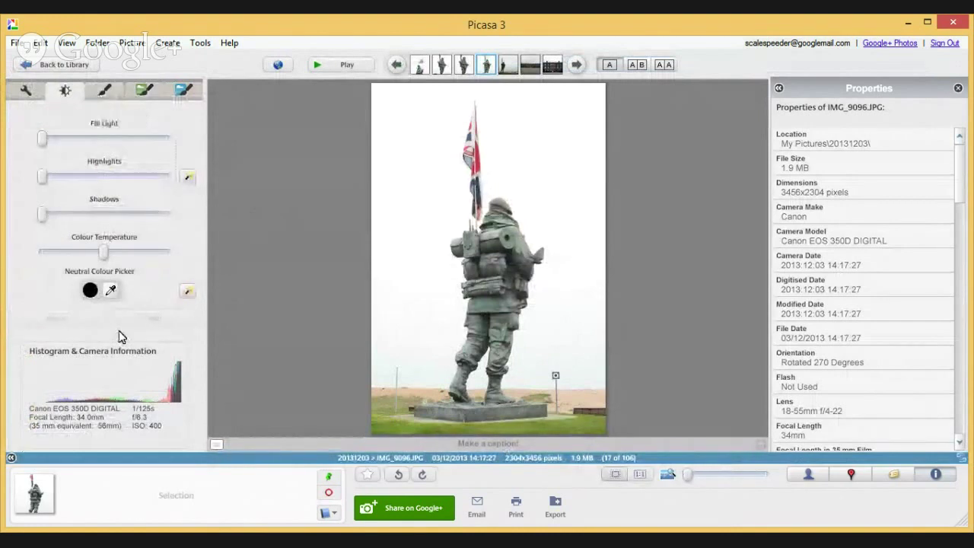
click(110, 291)
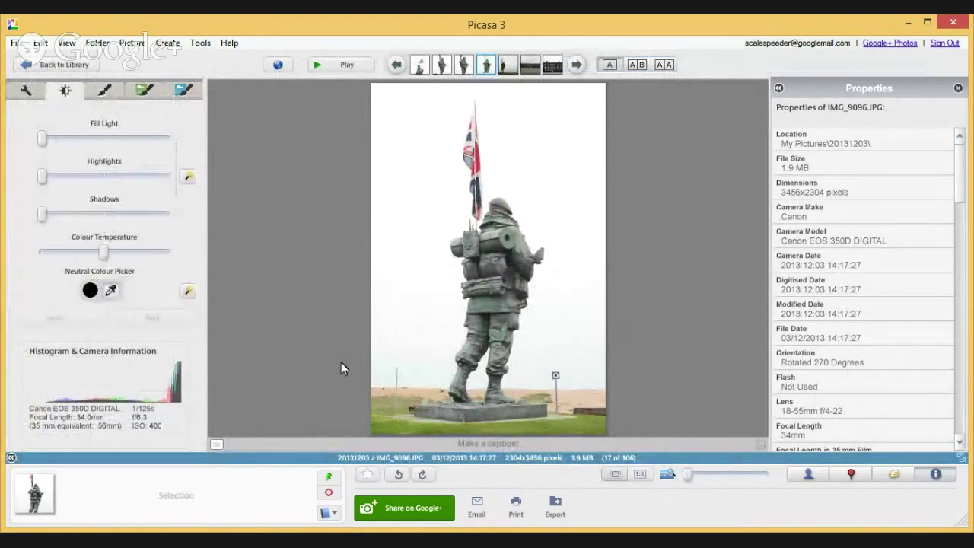
click(577, 382)
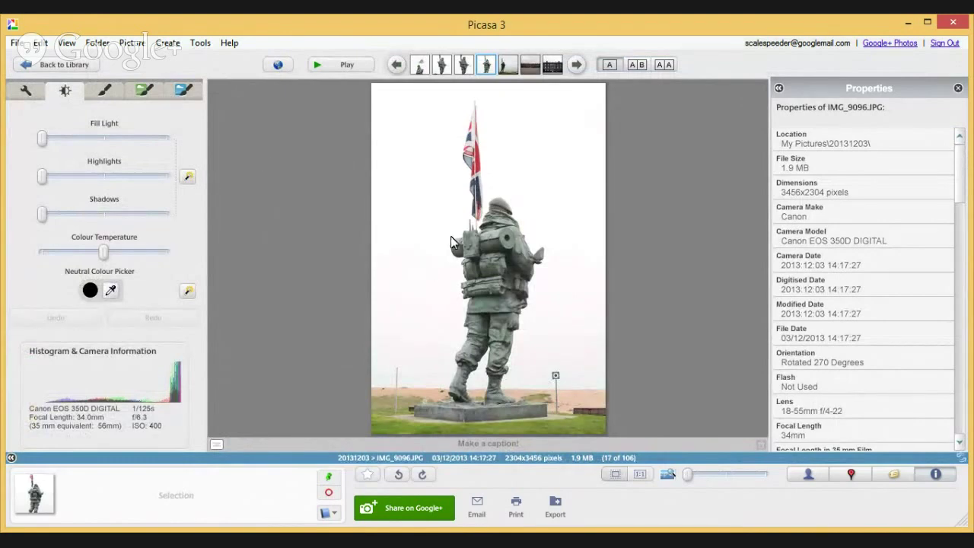
click(73, 67)
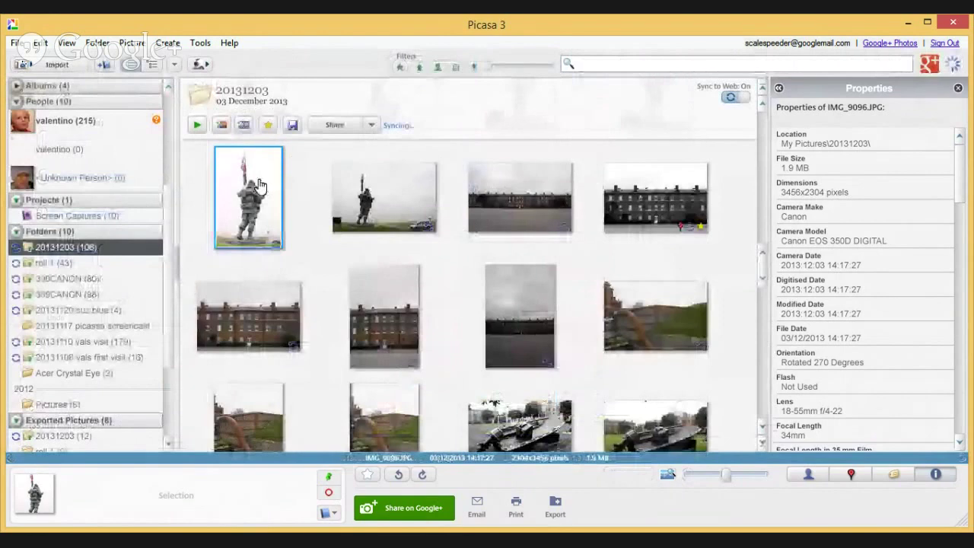
Step: Select the landscape statue photo with the parked van, IMG_9097.JPG, and open it for editing
click(43, 44)
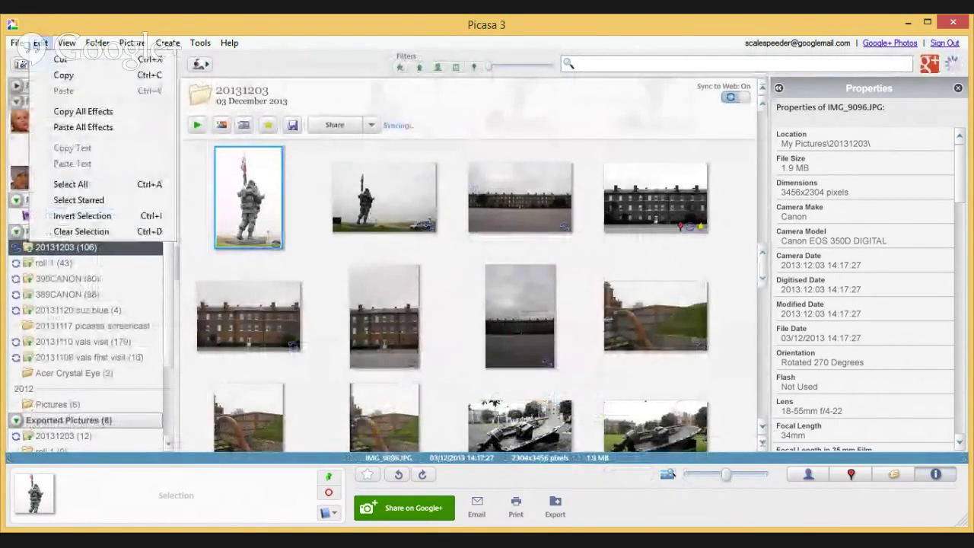
click(328, 196)
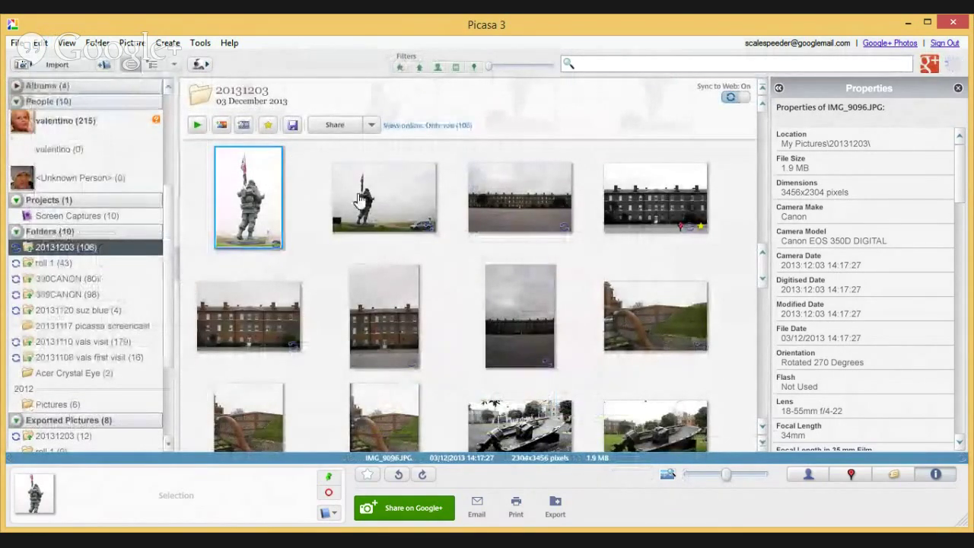
click(364, 200)
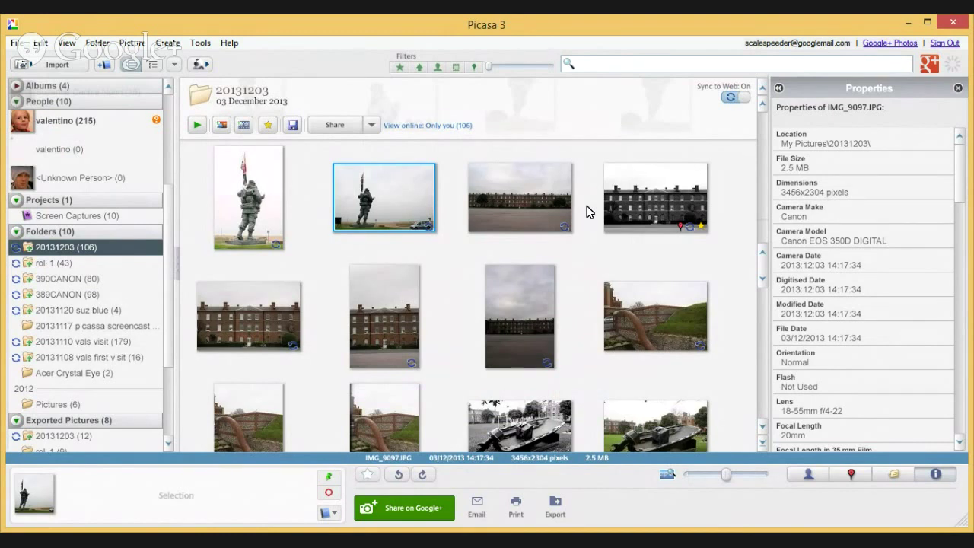
drag(761, 265, 765, 243)
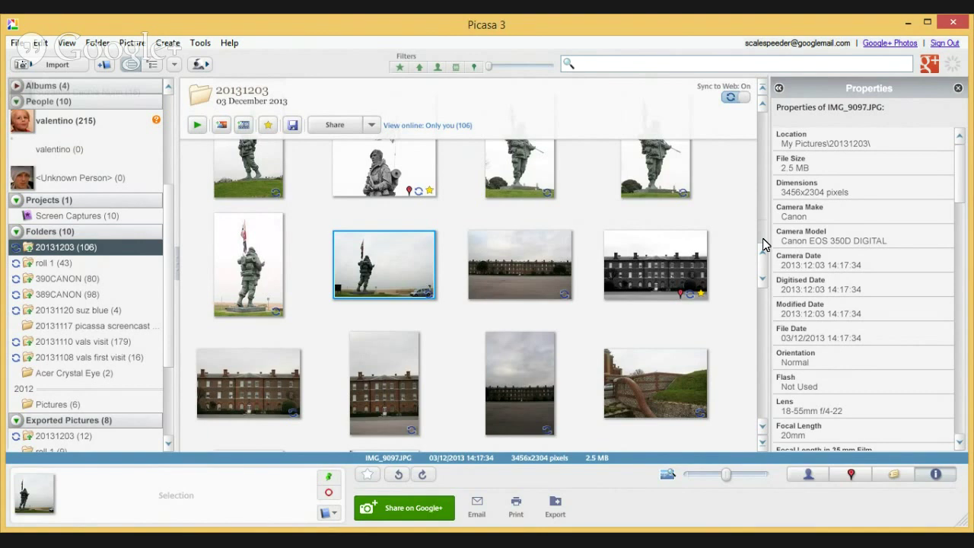
drag(764, 259, 763, 247)
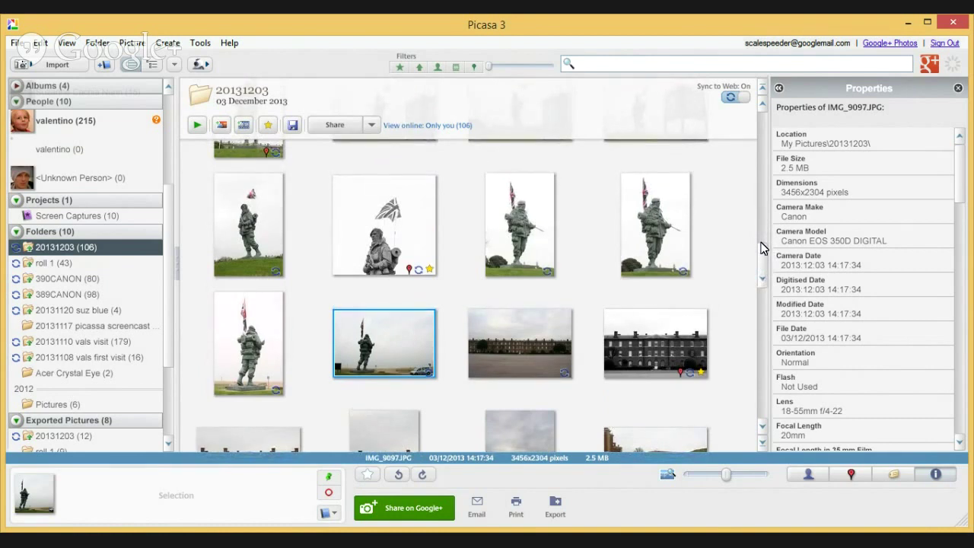
double_click(390, 340)
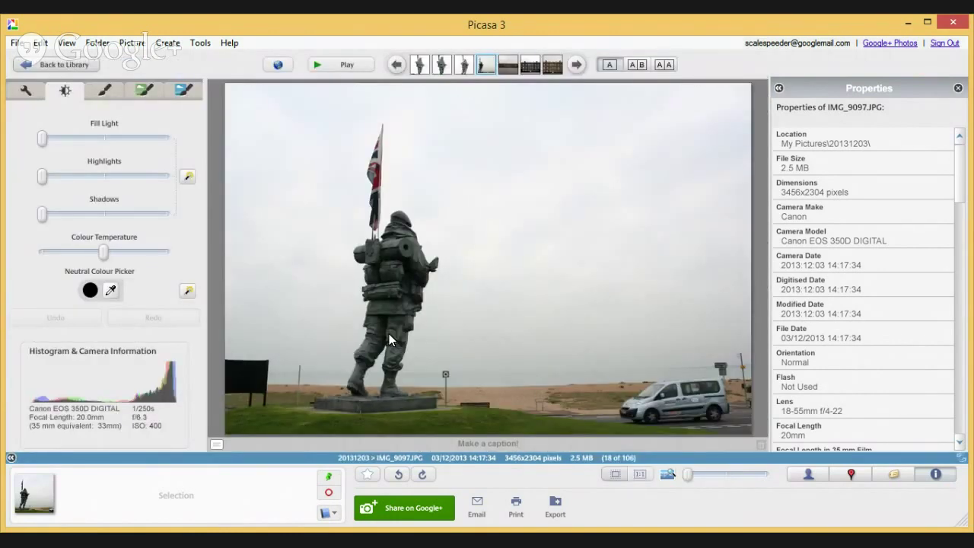
Step: Return to the library, go to the 390CANON folder and open the blue-sky building photo IMG_9006.CR2 for editing
click(65, 66)
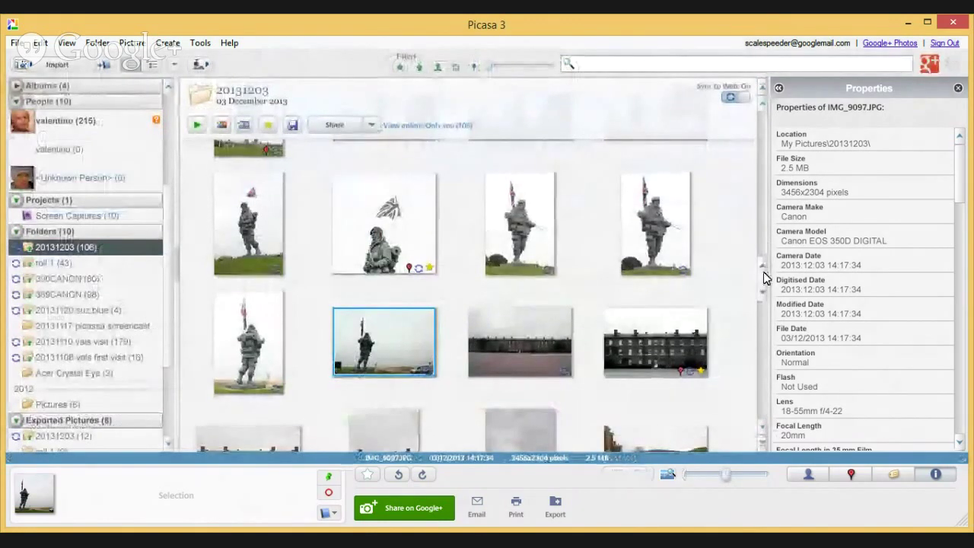
scroll(765, 290, down, 5)
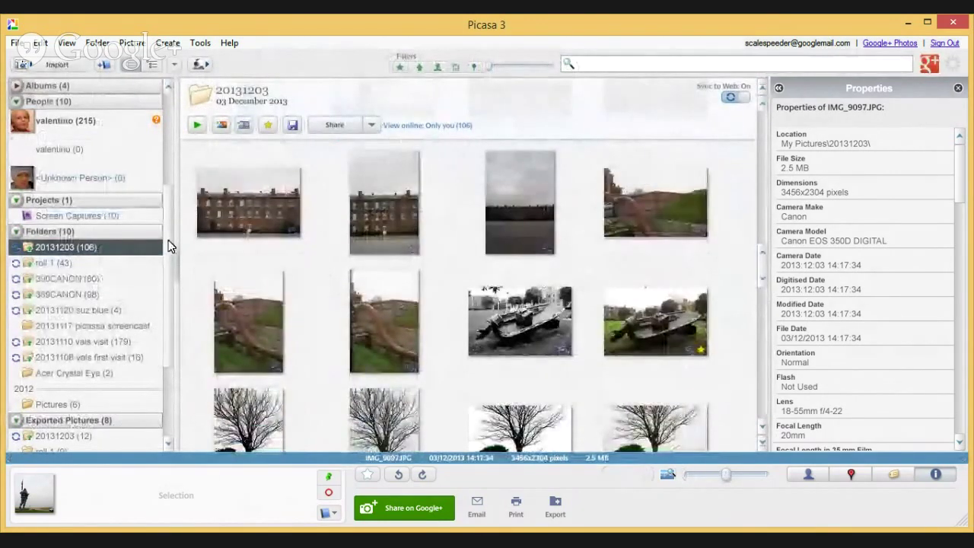
click(67, 278)
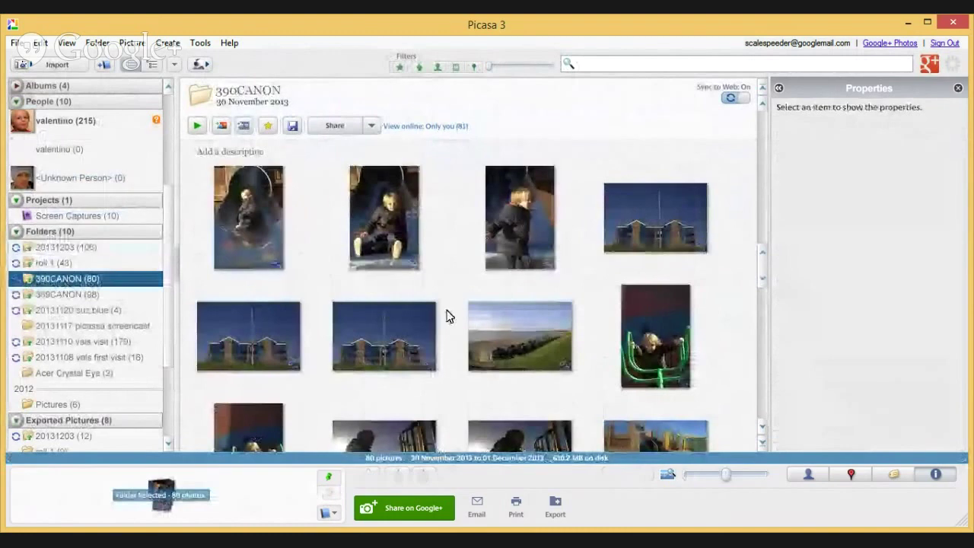
double_click(367, 337)
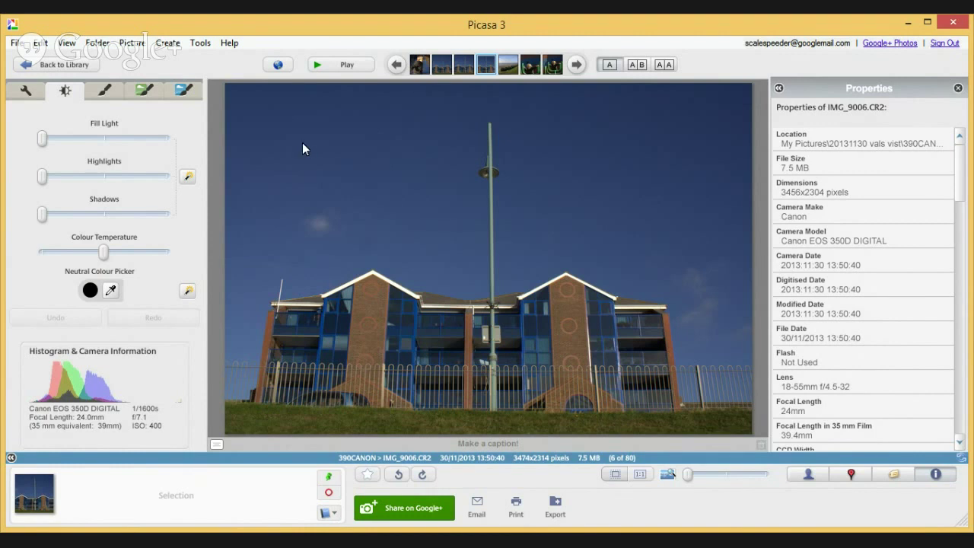
Step: Straighten the building photo with a very slight rotation and apply it
click(26, 93)
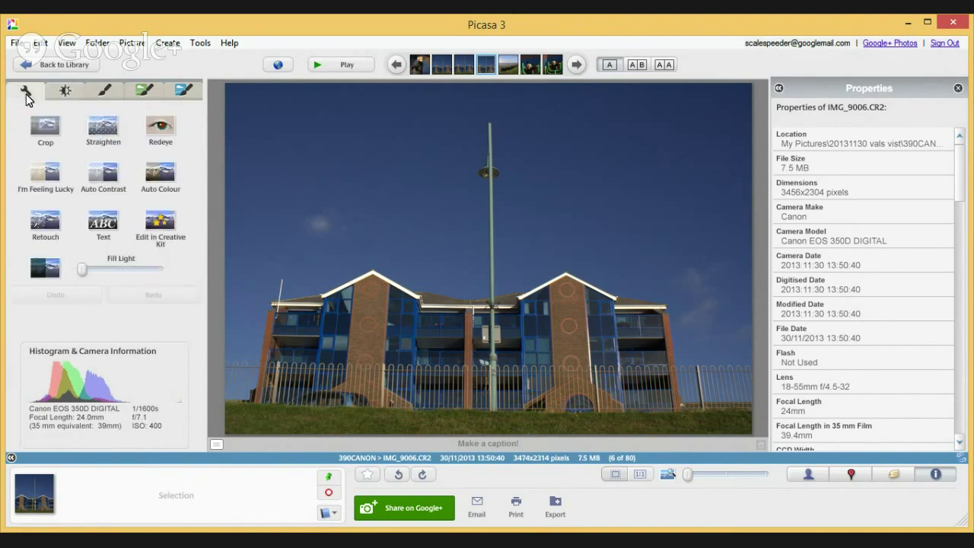
click(103, 130)
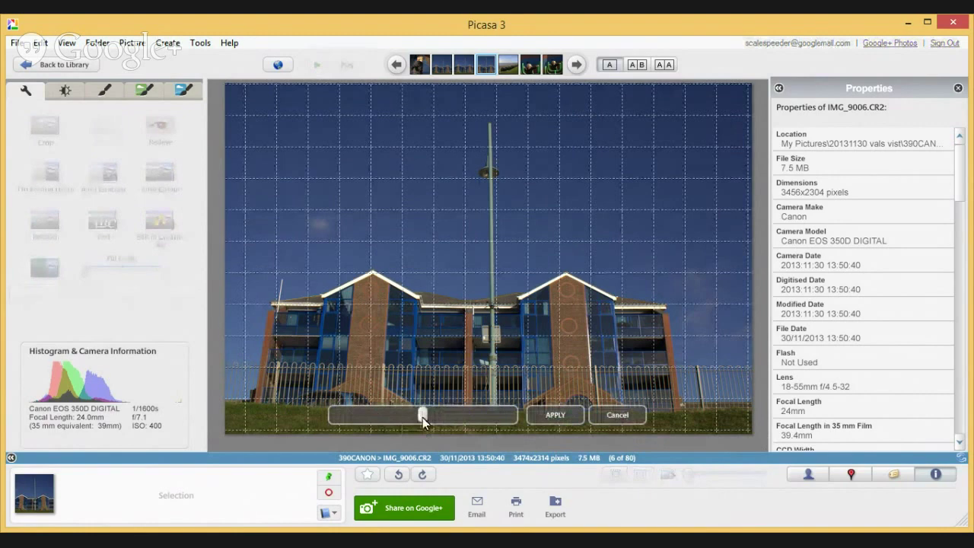
drag(423, 417, 421, 418)
click(555, 416)
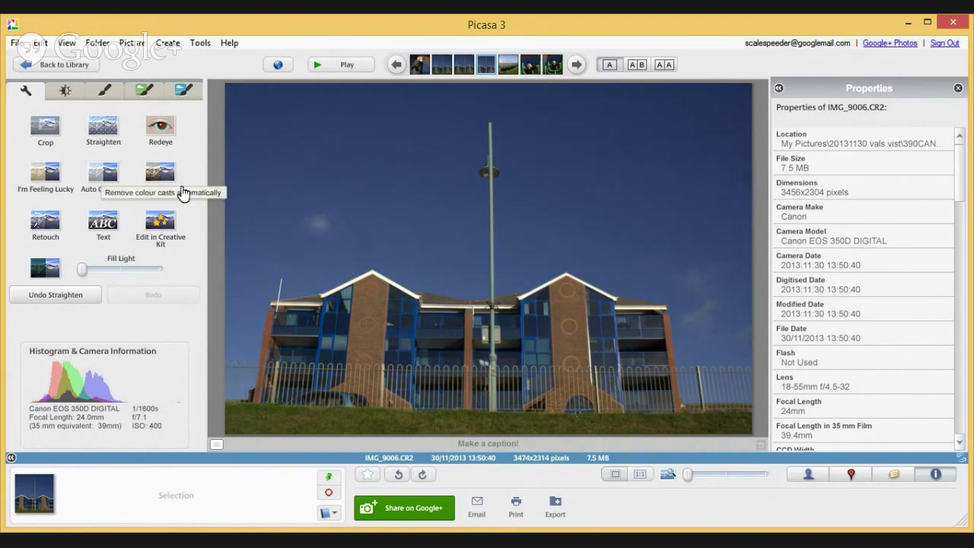
Step: Try sampling a neutral colour from the building's white roof trim, and undo the tuning
click(67, 91)
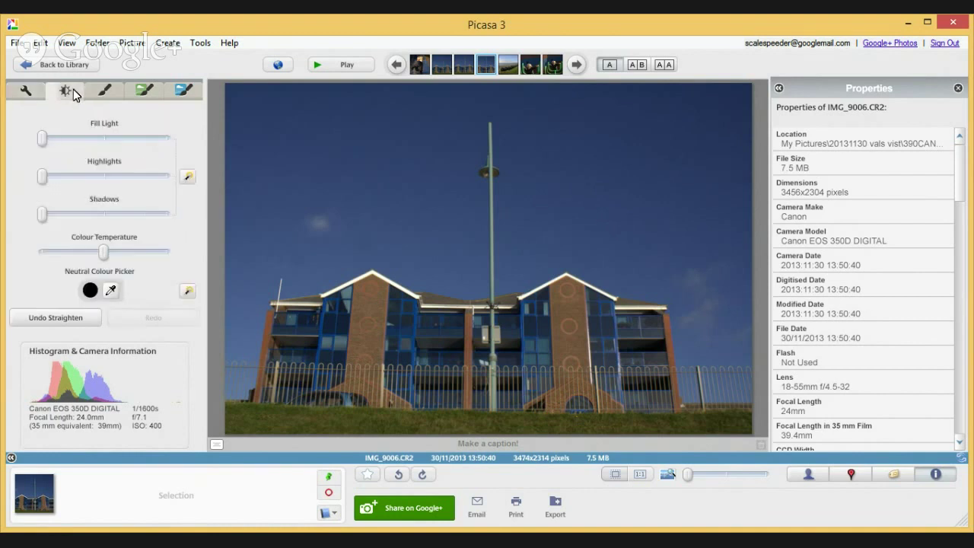
click(111, 290)
click(385, 279)
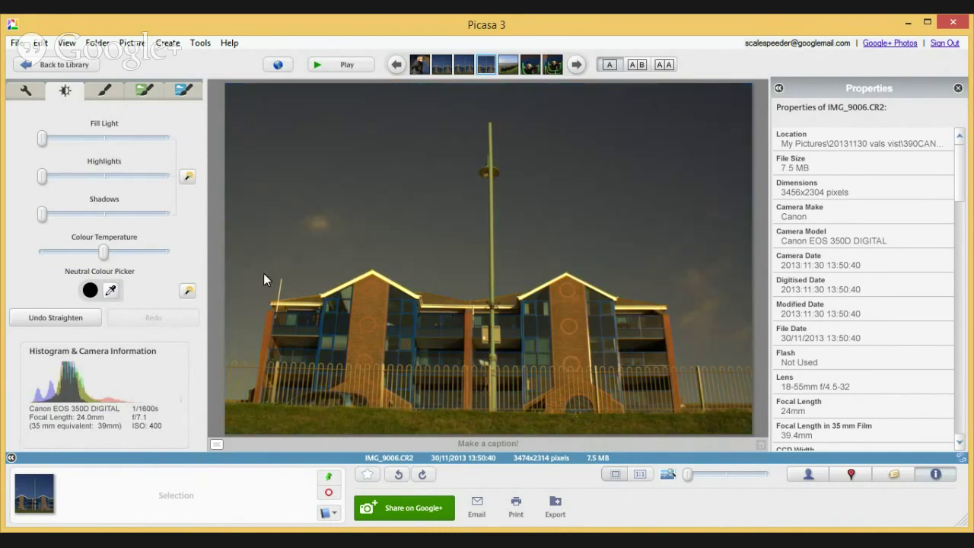
click(111, 296)
click(449, 307)
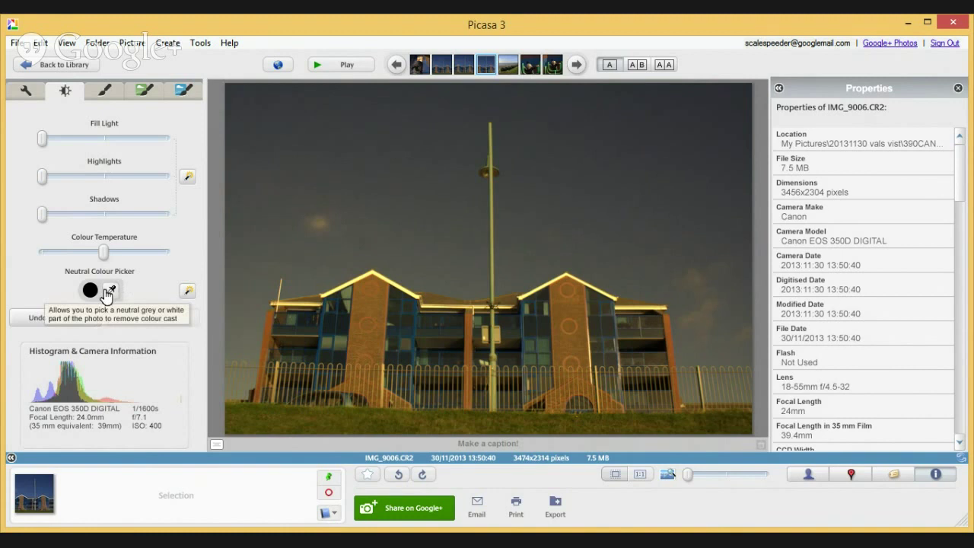
click(51, 321)
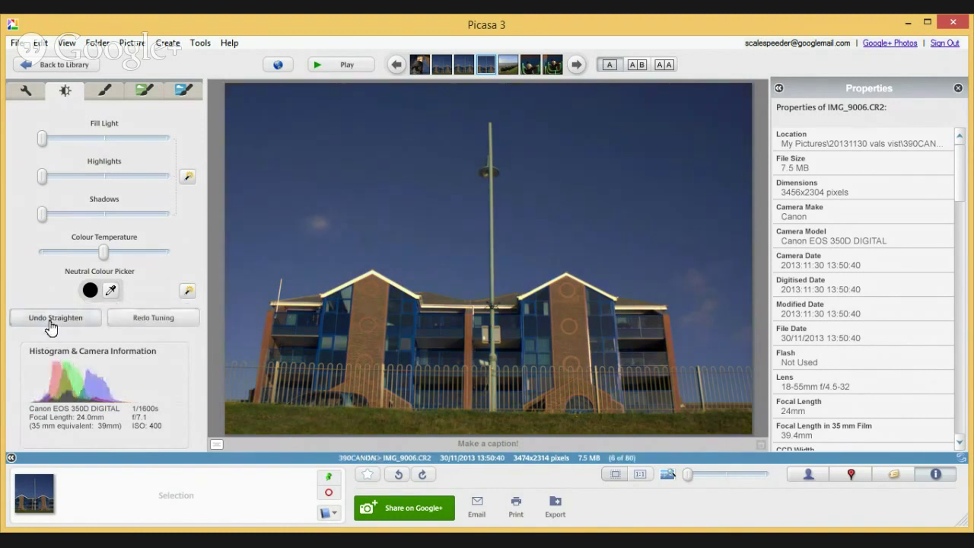
Step: Sample the neutral colour from the white edge of the gable roof in IMG_9006.CR2, and fit the photo to view
click(112, 295)
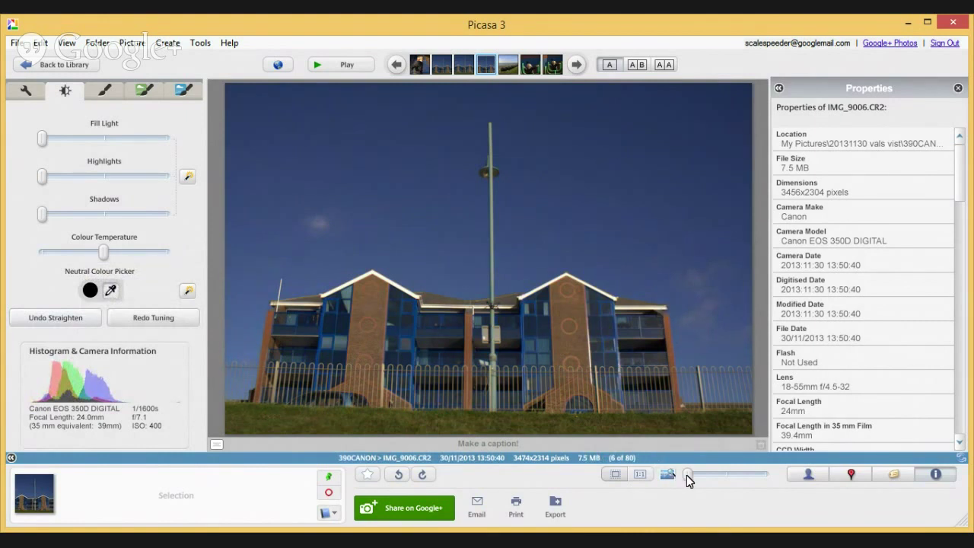
drag(688, 474, 711, 474)
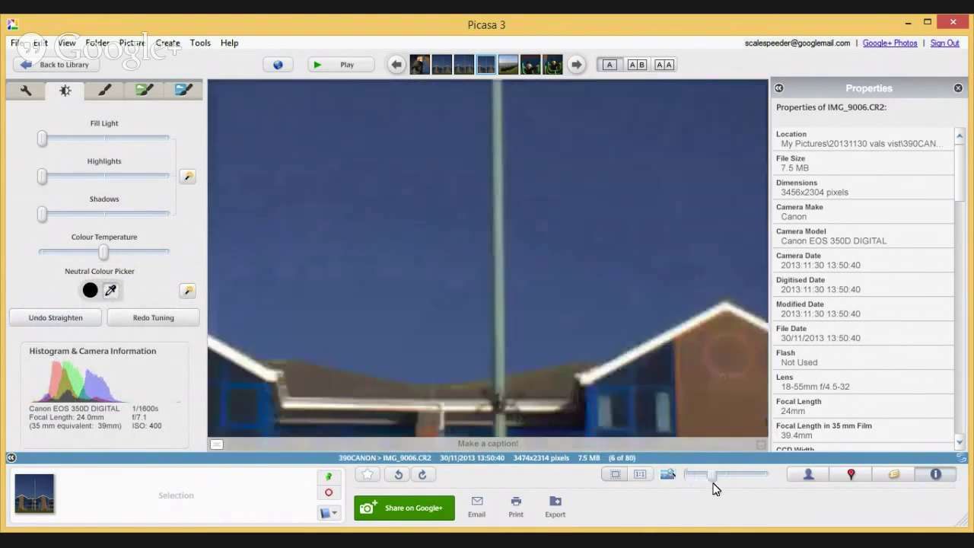
click(632, 353)
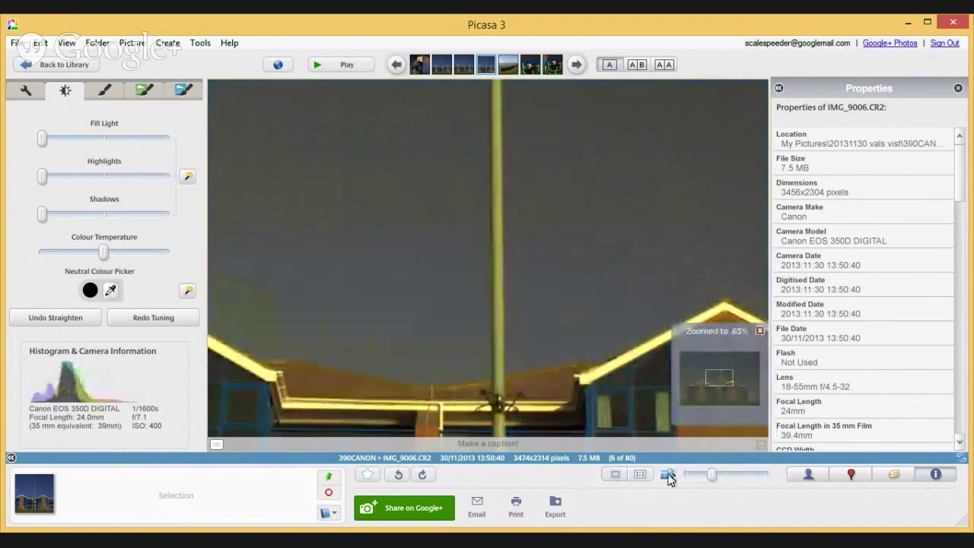
click(615, 475)
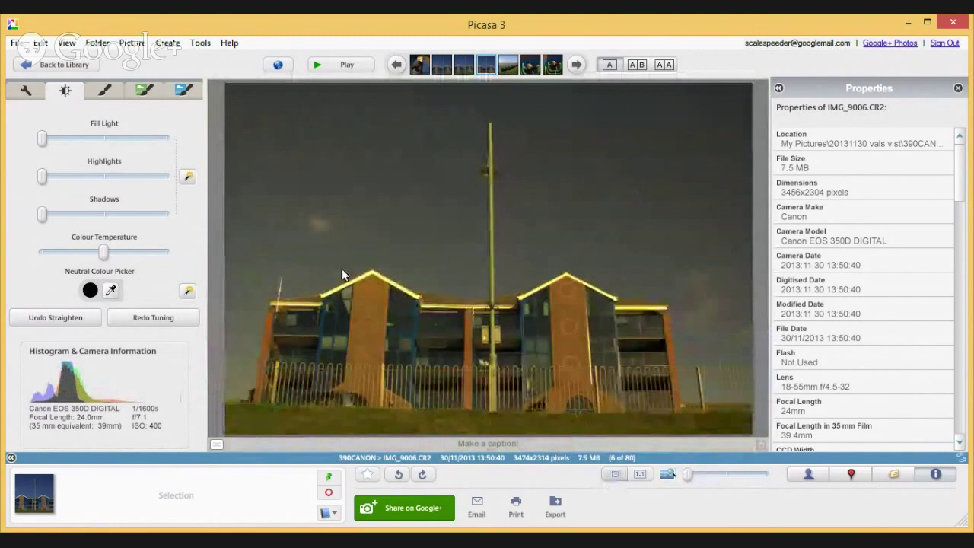
Step: Raise the shadows and highlights of the building photo slightly and add a trace of fill light
click(63, 215)
click(65, 176)
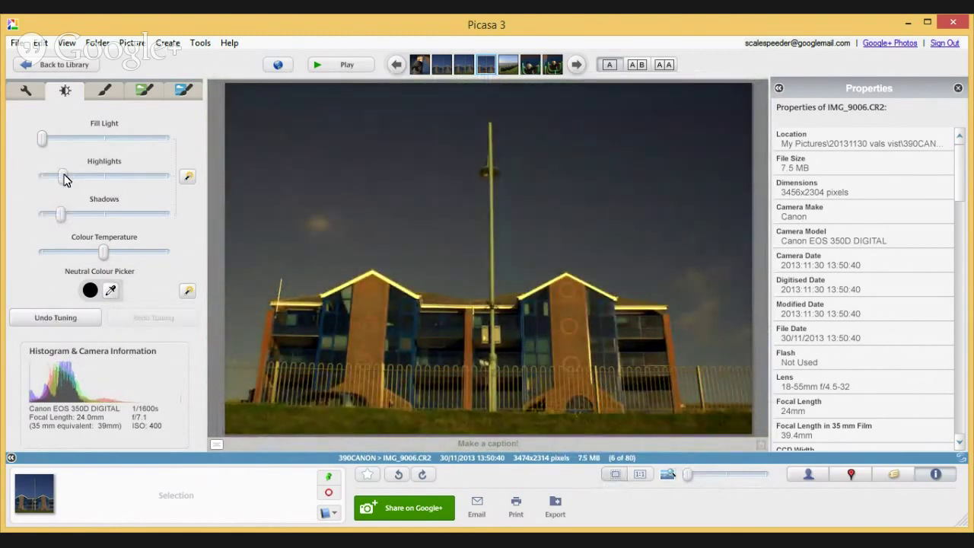
click(51, 138)
drag(51, 138, 45, 137)
Step: Apply the Lomo-ish effect with its default blur and fade to the building photo, confirming the changes
click(146, 92)
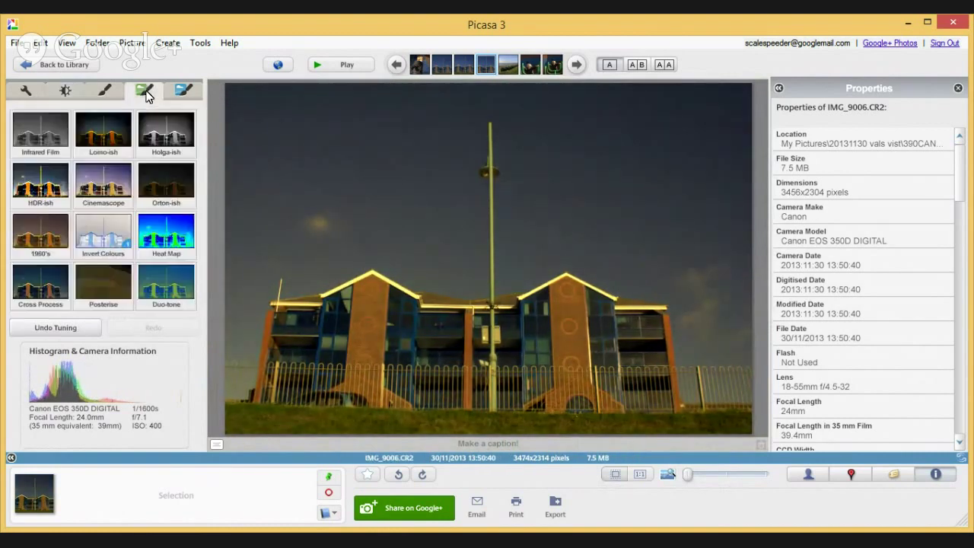
click(105, 135)
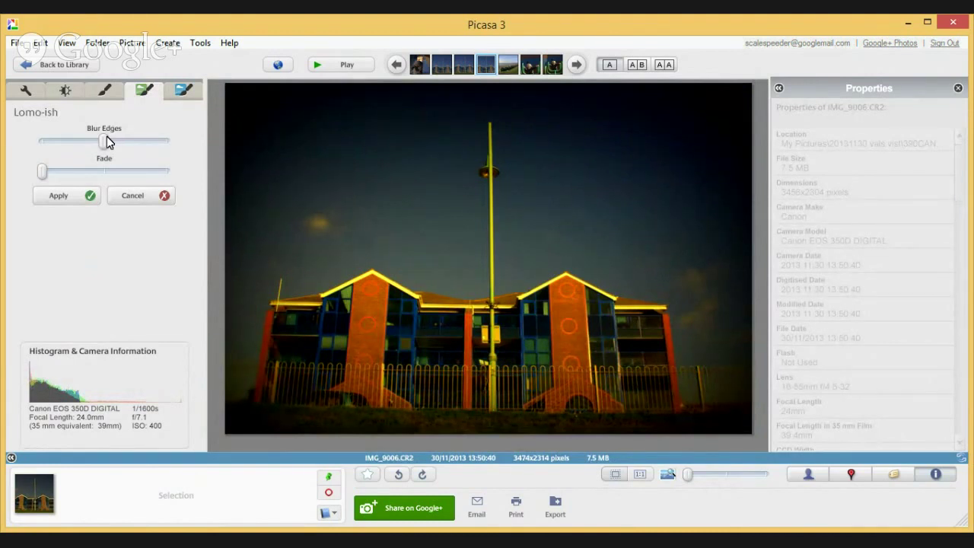
click(25, 93)
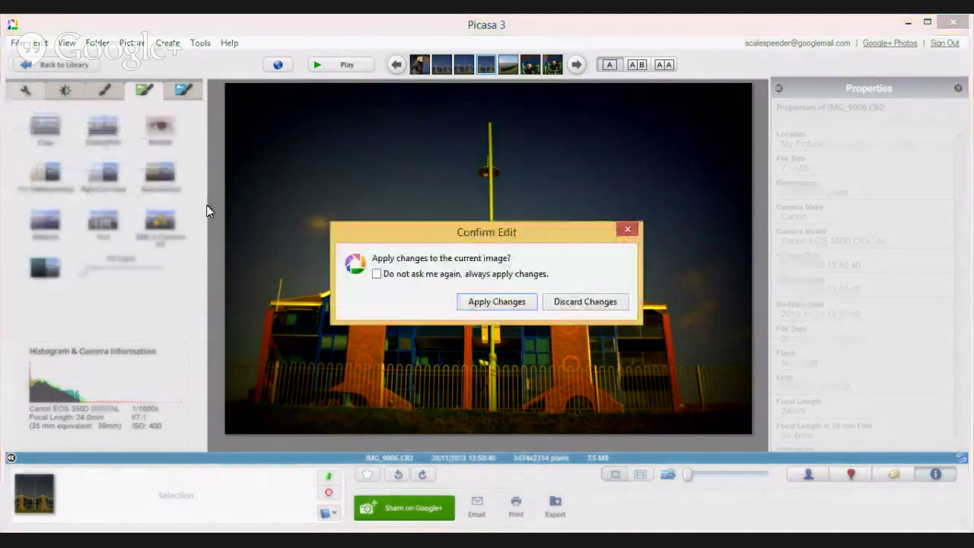
key(Return)
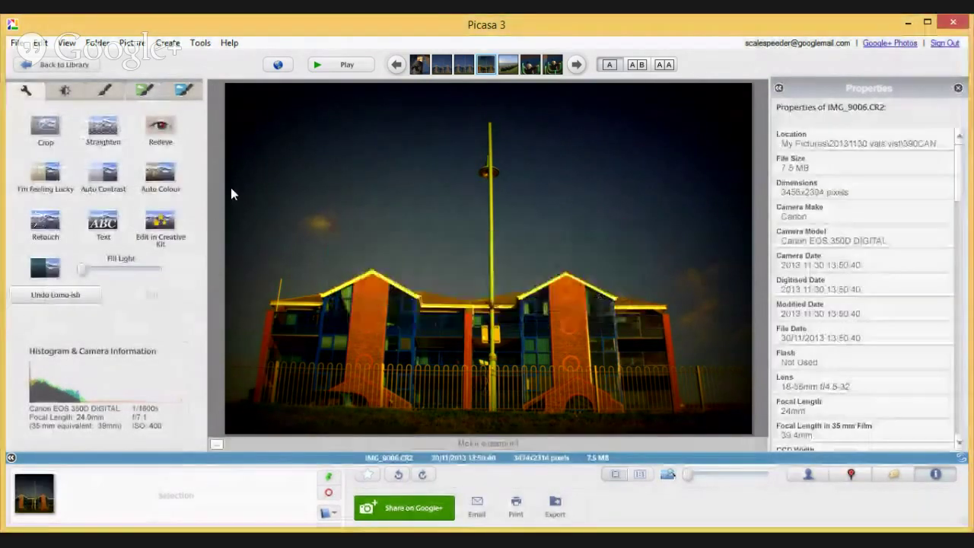
Step: Straighten the Lomo-ish building photo again with a slight counterclockwise rotation and apply it
click(103, 125)
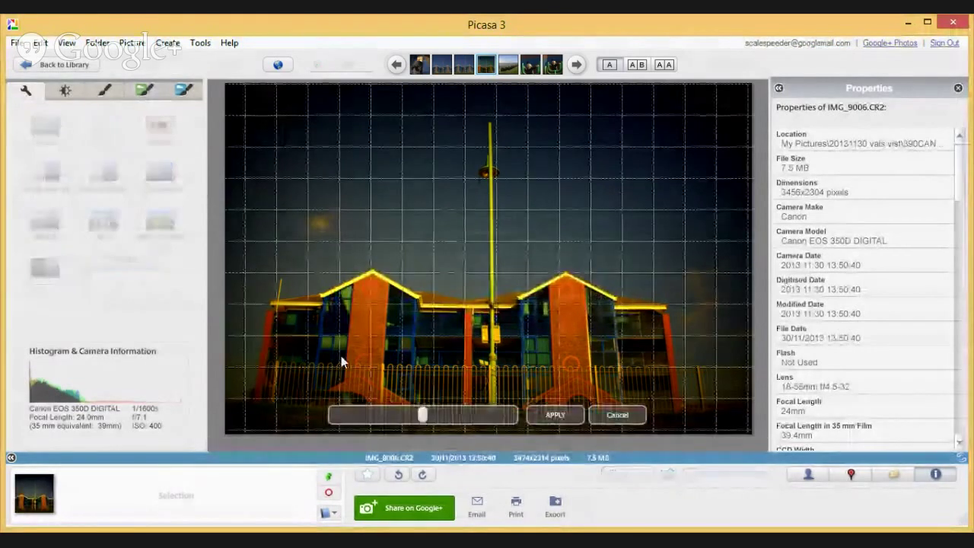
mouse_move(423, 417)
mouse_down()
mouse_move(443, 422)
mouse_move(425, 419)
mouse_up()
click(552, 417)
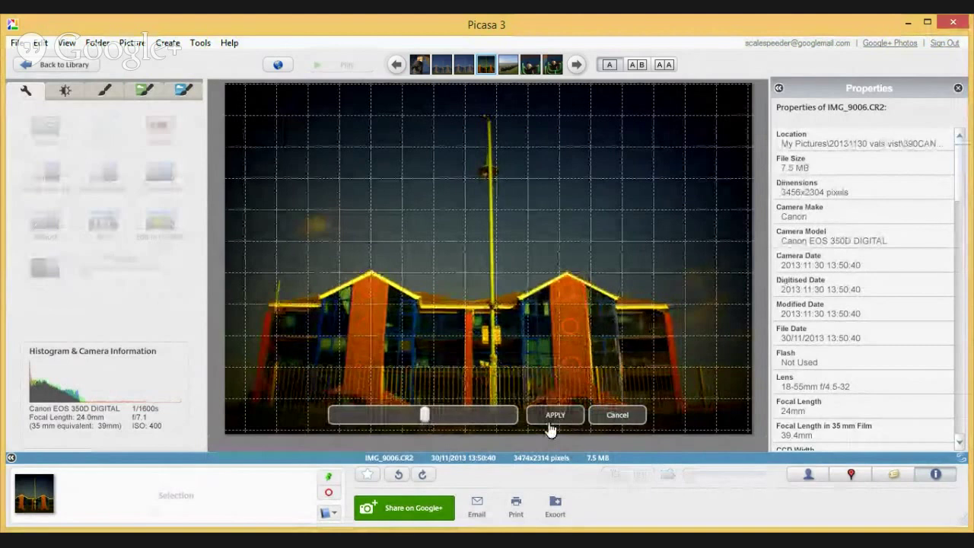
Step: Crop the building photo at the current ratio, 3474 x 2314, to about 3170 x 2120 pixels, trimming mainly the sky and sides
click(61, 128)
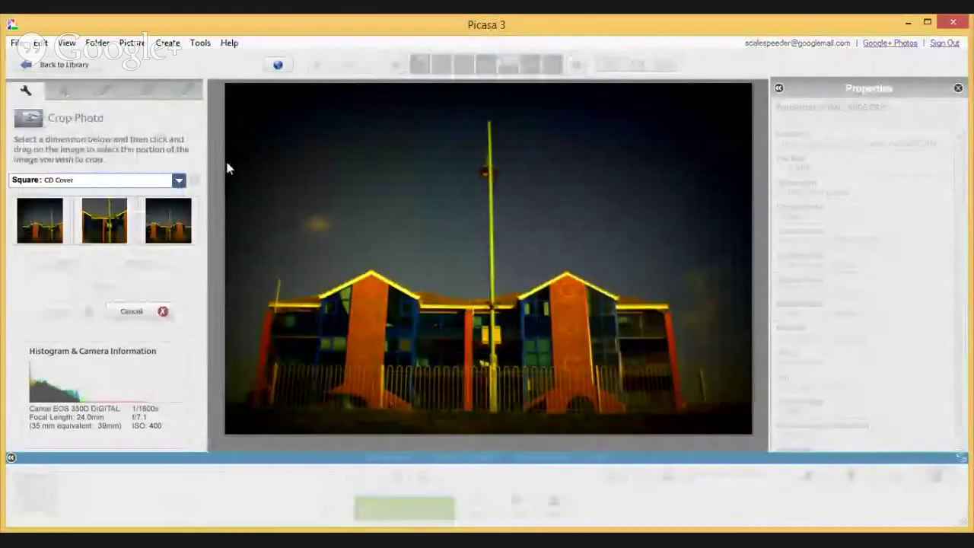
click(177, 183)
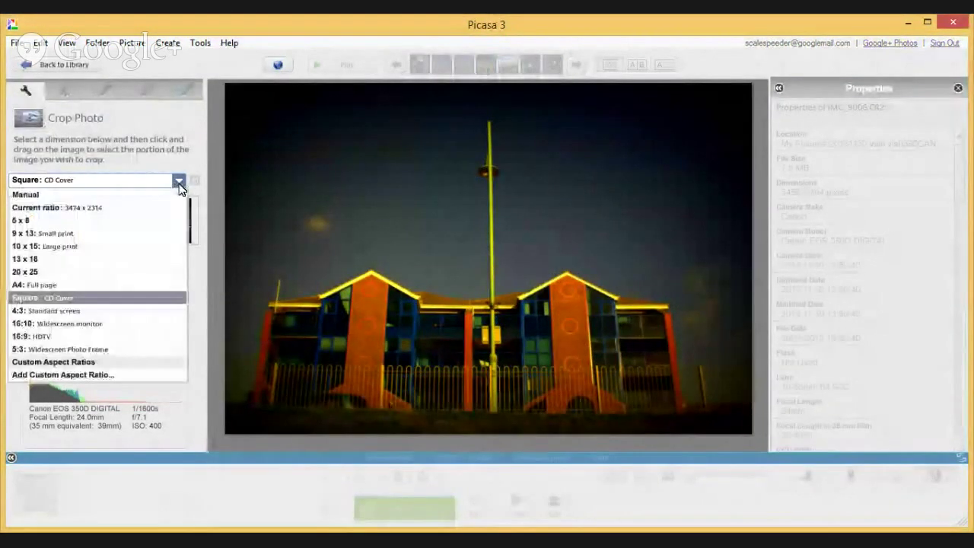
click(159, 208)
drag(270, 102, 767, 524)
drag(542, 350, 505, 348)
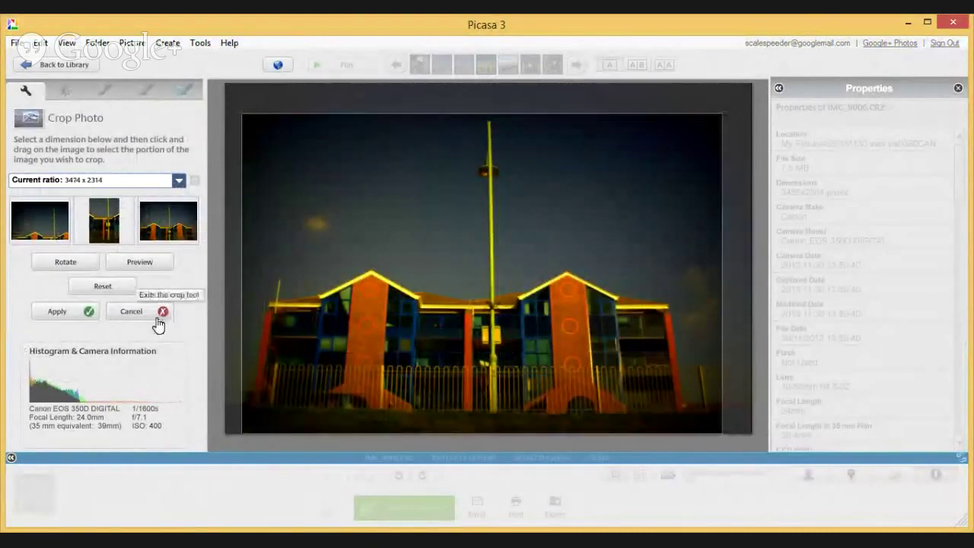
click(82, 313)
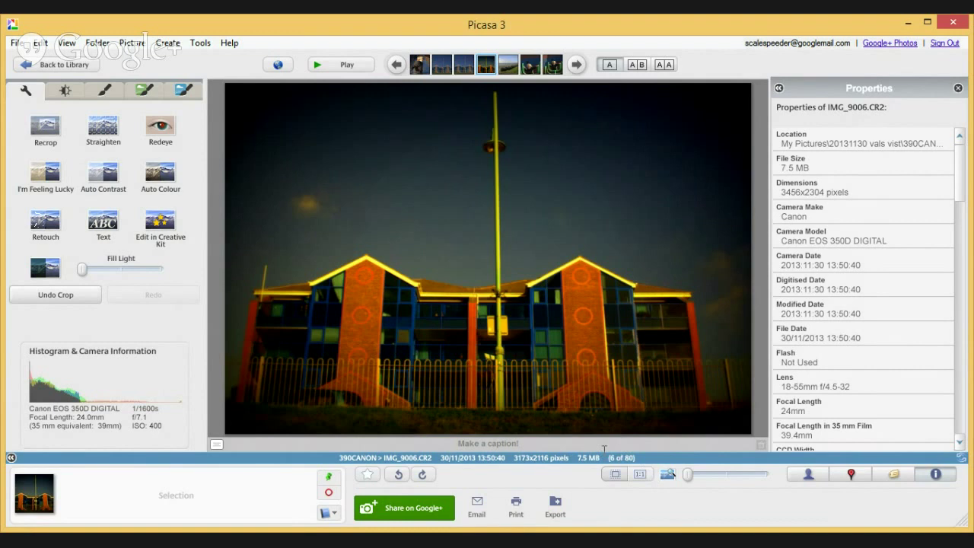
Step: Examine the flagpole, roof trim, balconies and fence of the edited building photo at actual size, and fit it to view
click(640, 475)
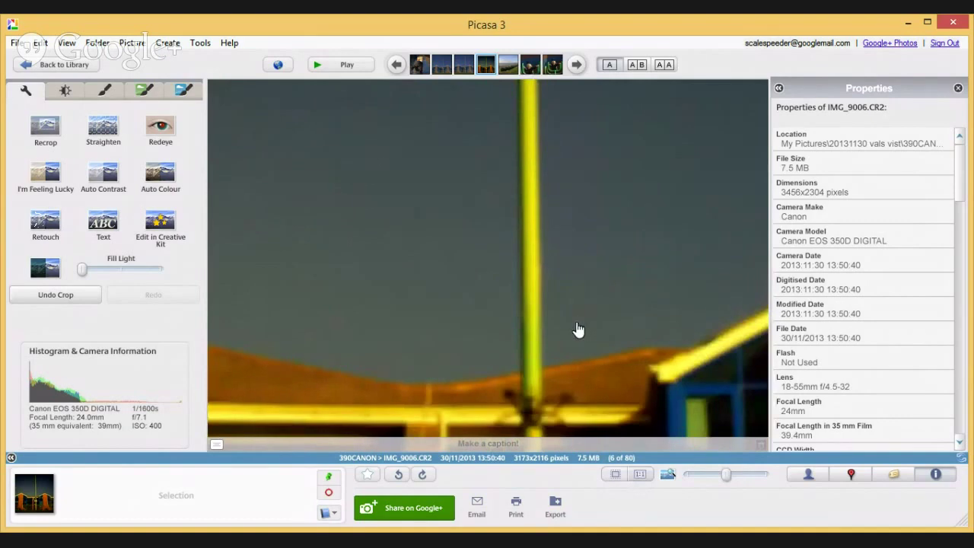
scroll(561, 277, down, 3)
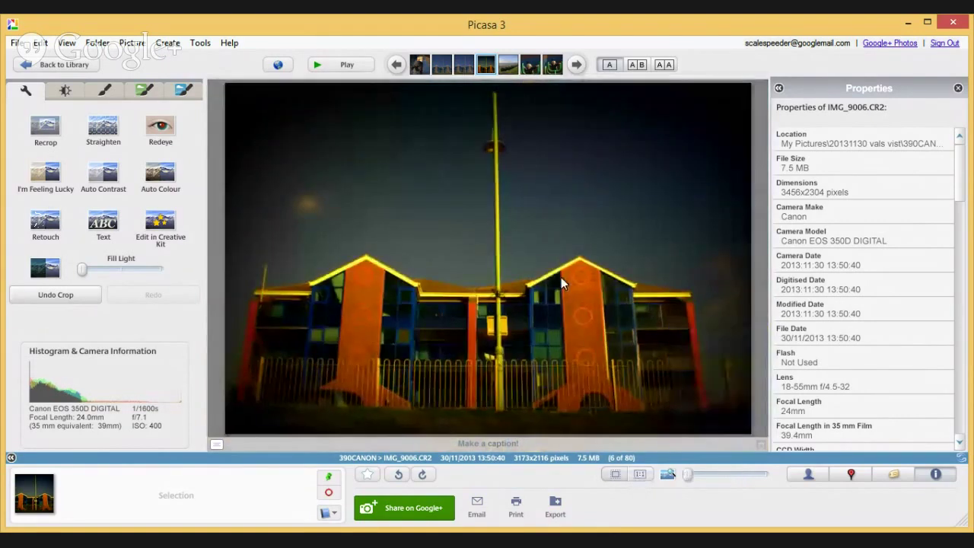
click(641, 475)
drag(595, 404, 636, 290)
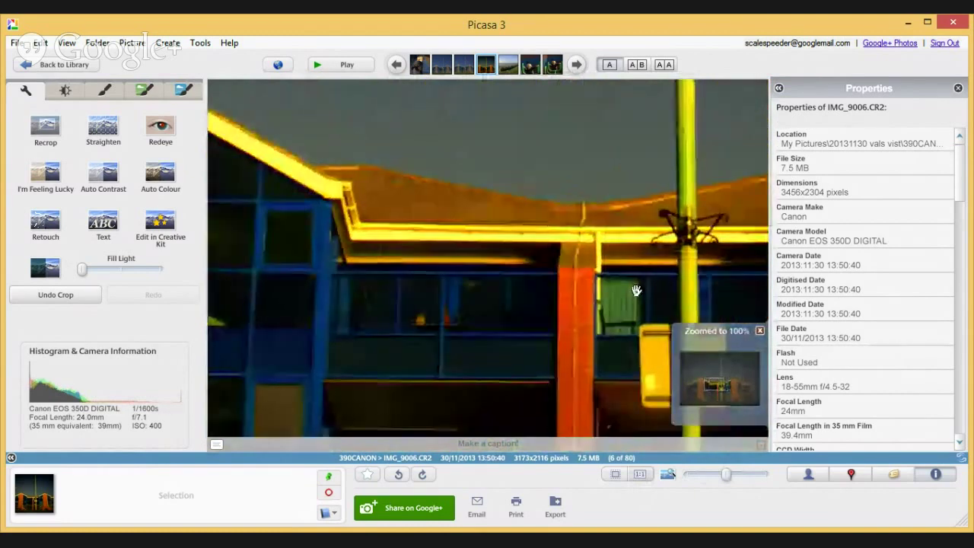
click(614, 475)
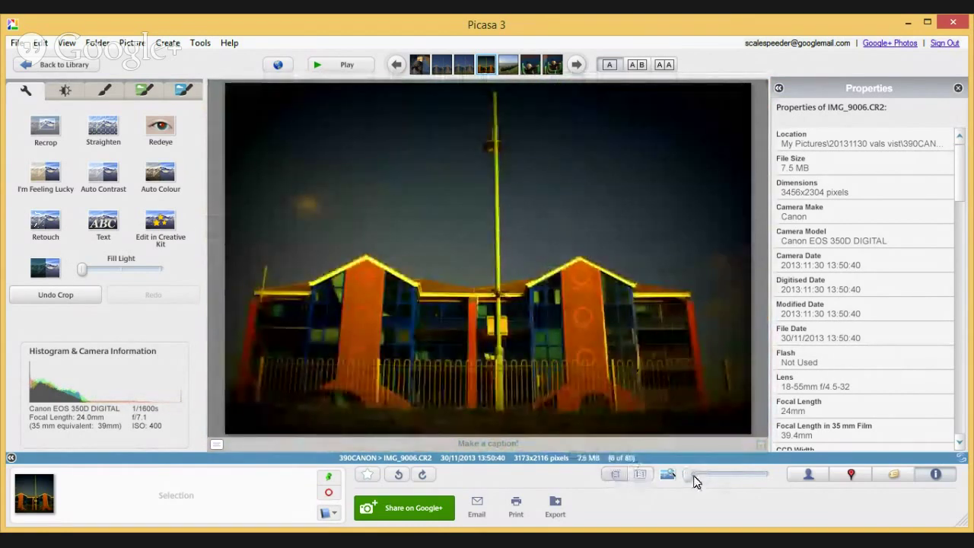
drag(692, 477, 733, 479)
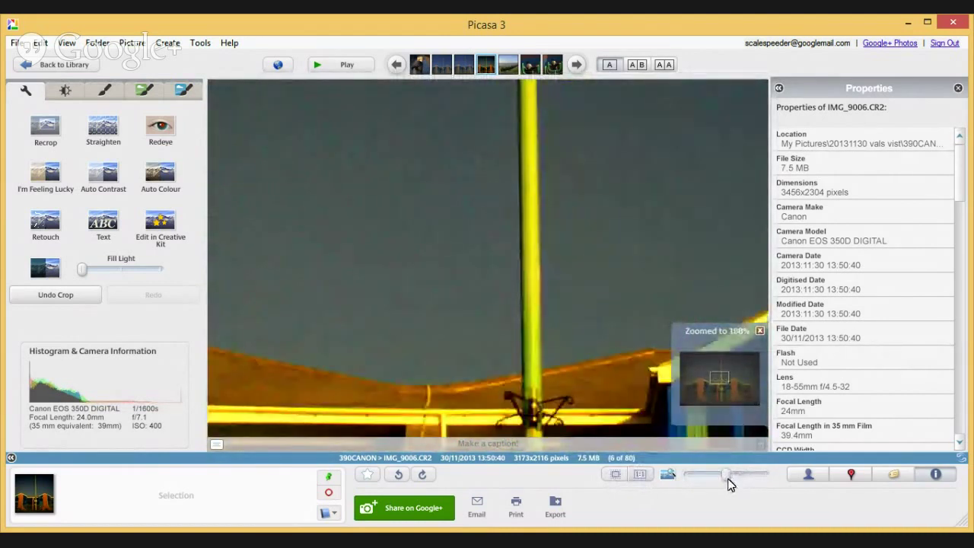
drag(599, 370, 592, 46)
drag(546, 243, 598, 187)
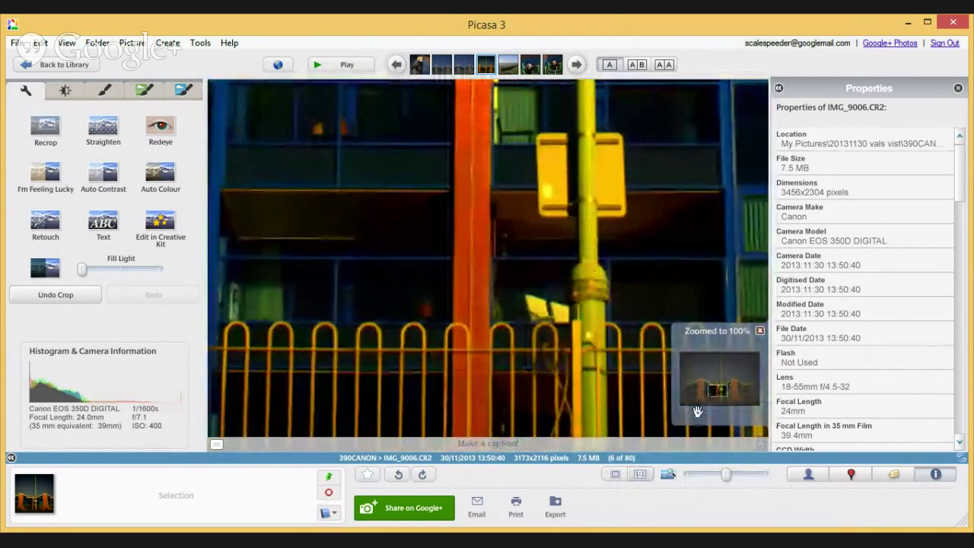
click(615, 475)
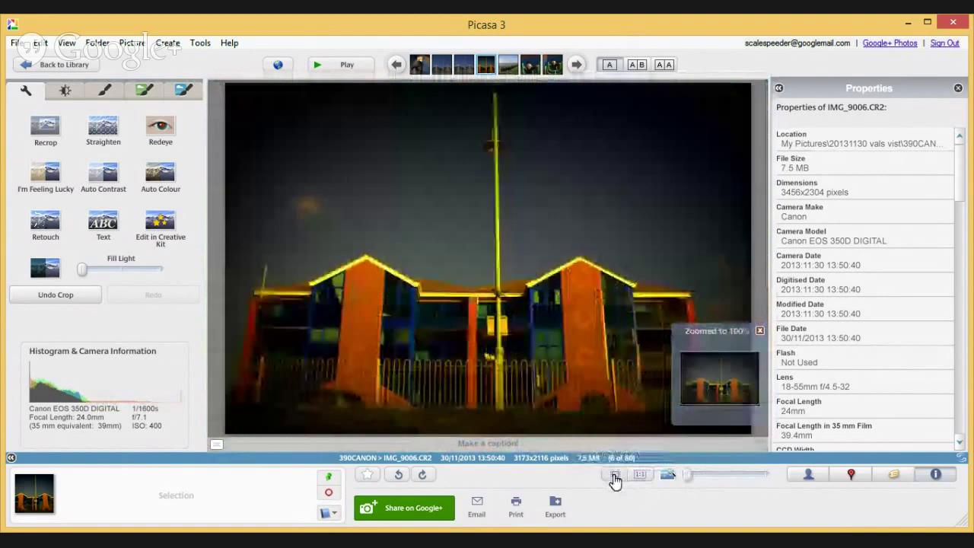
Step: Return to the library and copy all effects from the edited Lomo-ish building photo
click(57, 67)
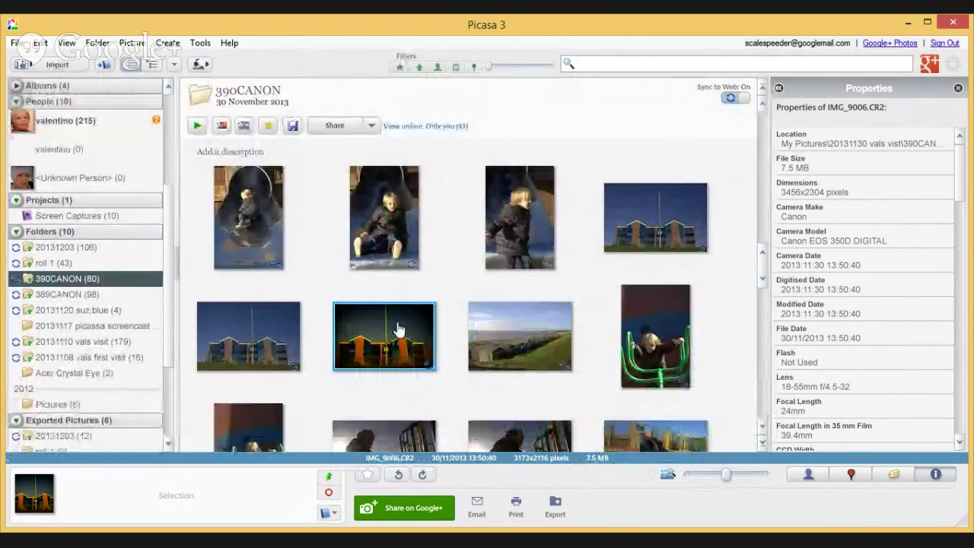
click(38, 44)
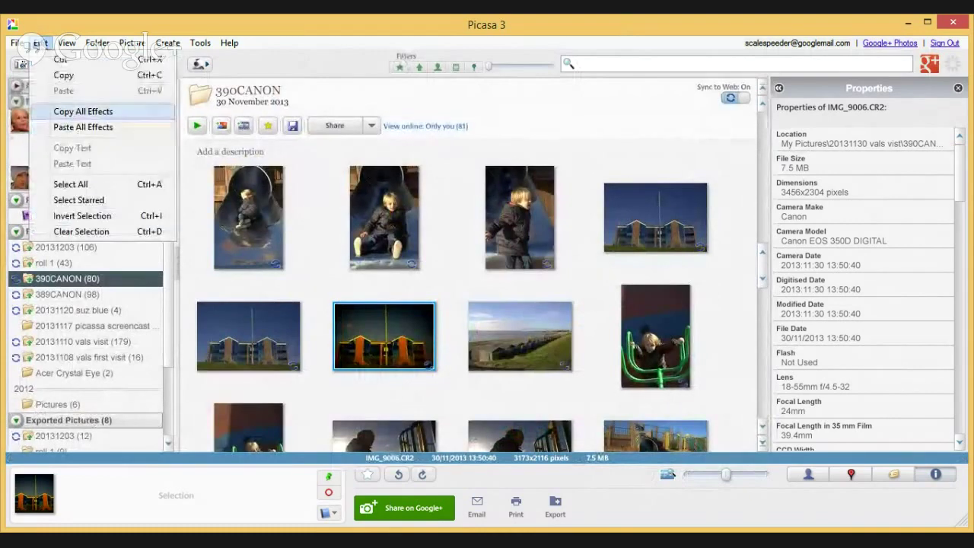
click(38, 43)
Step: Paste all the copied effects onto the beach huts photo, IMG_9007.CR2
click(528, 352)
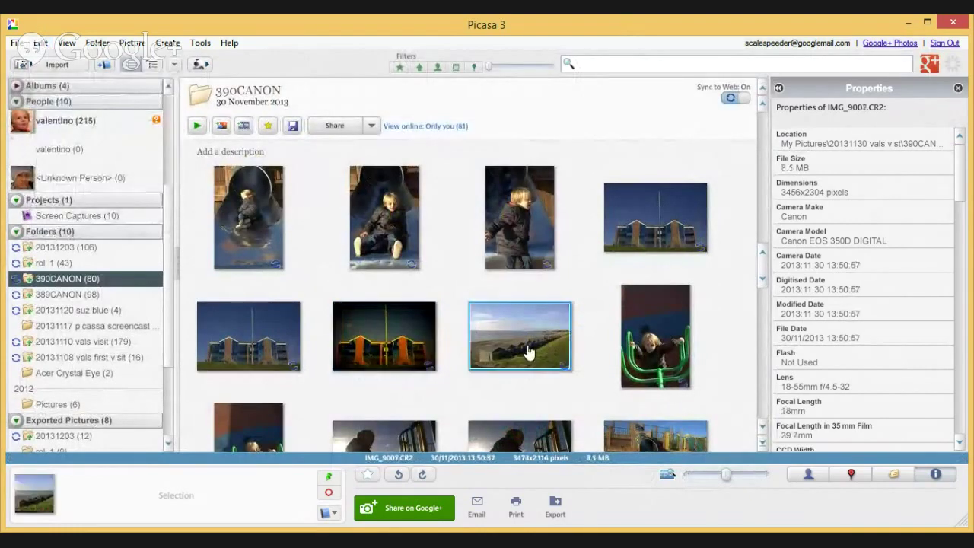
click(38, 44)
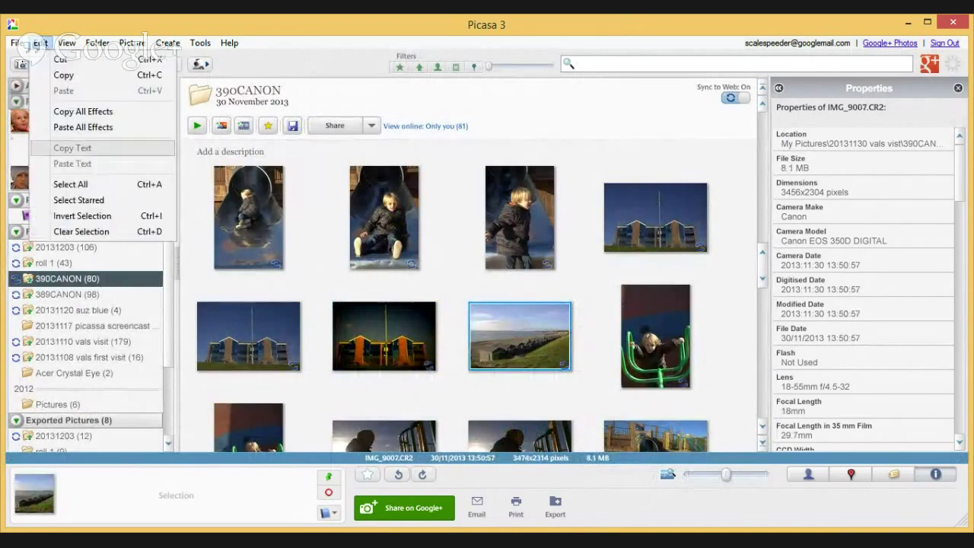
click(84, 127)
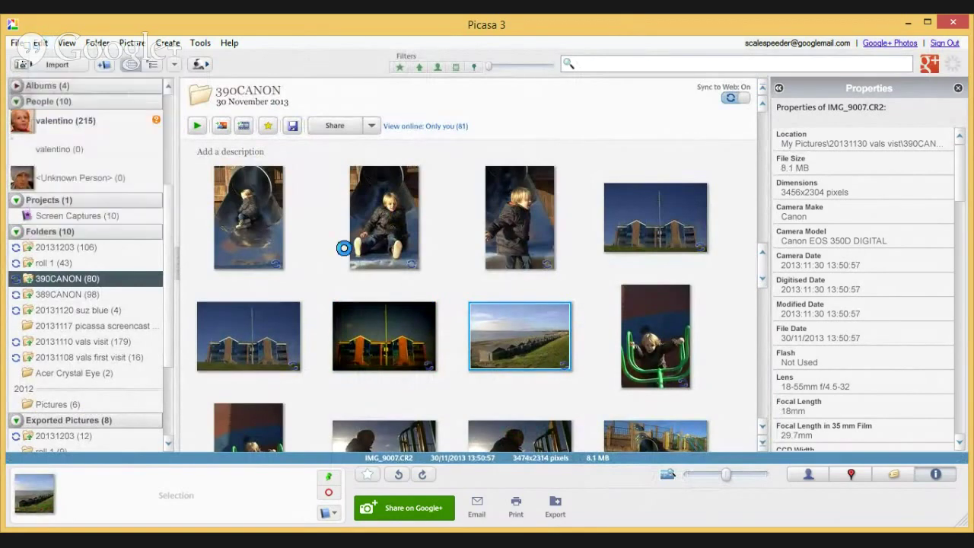
click(534, 338)
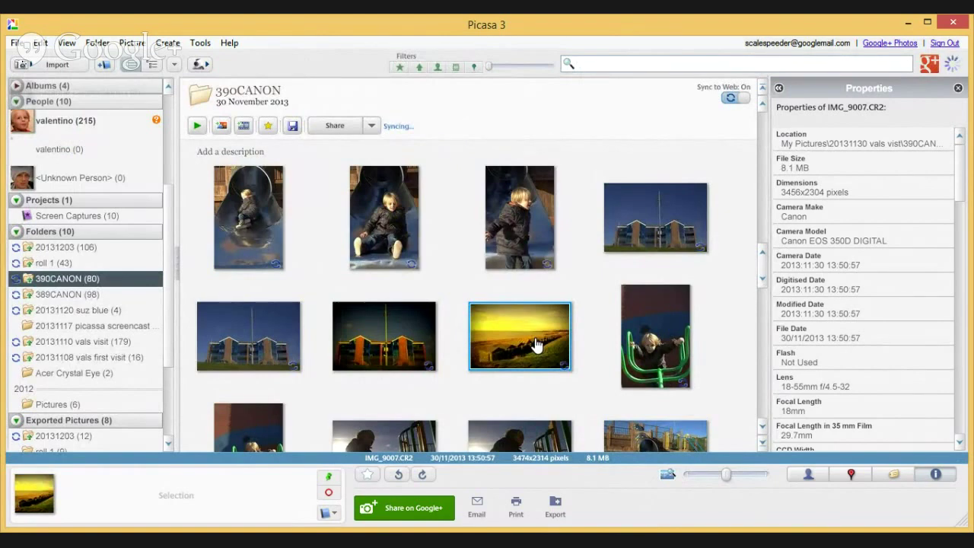
Step: Open the beach huts photo for editing, undo its Straighten and Lomo-ish effects, and return to the library
double_click(537, 345)
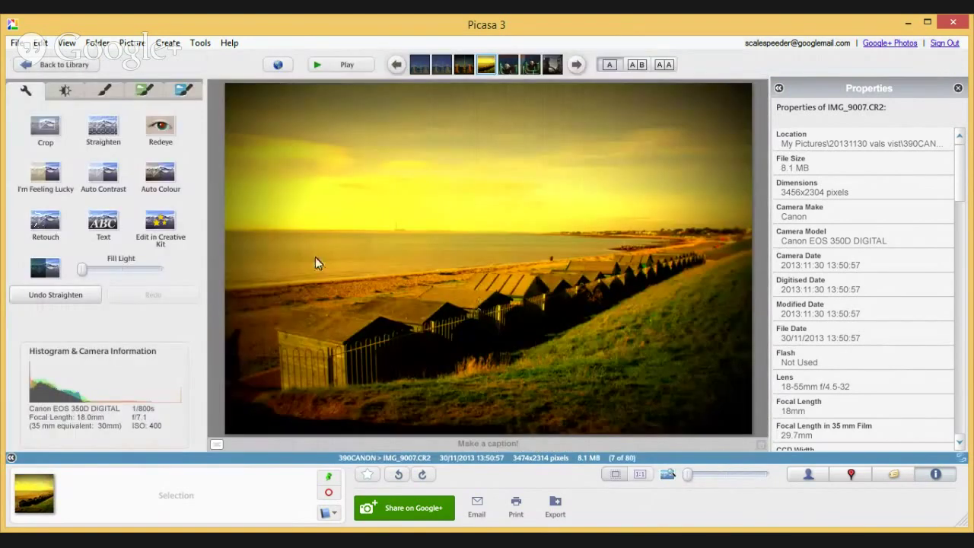
click(82, 295)
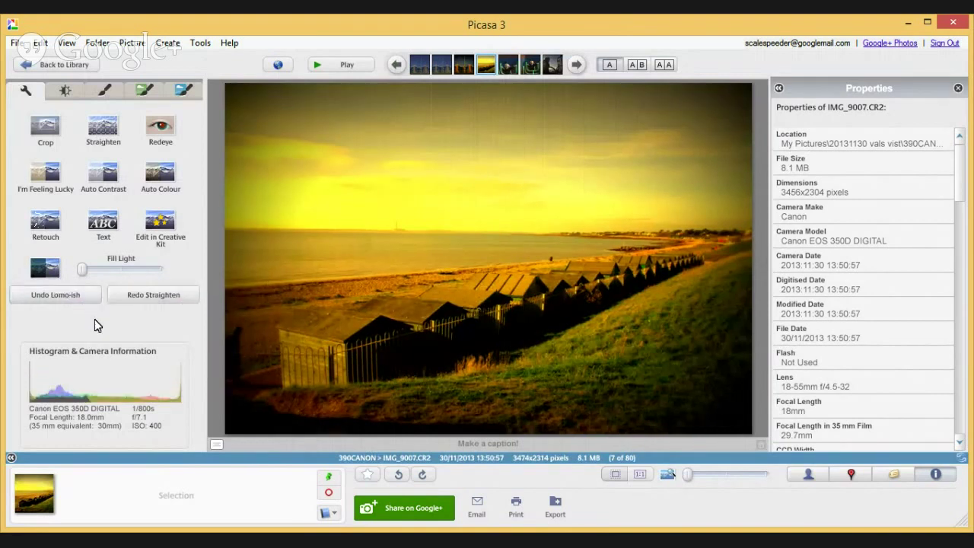
click(72, 298)
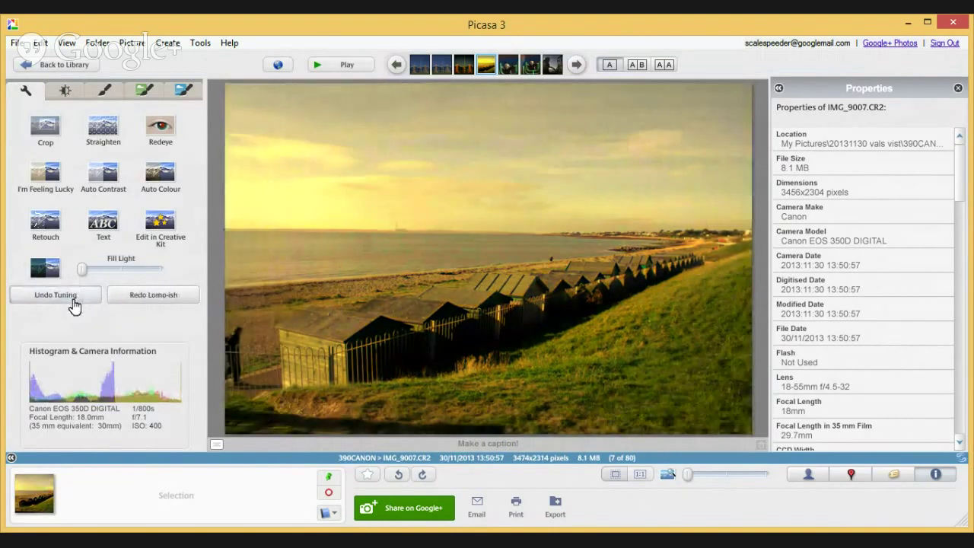
click(65, 66)
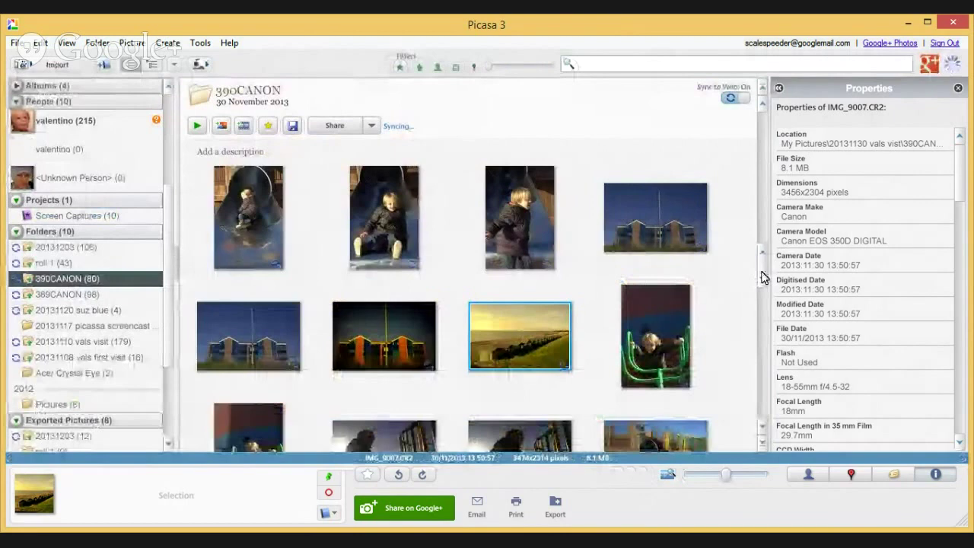
scroll(766, 297, down, 1)
scroll(765, 293, down, 5)
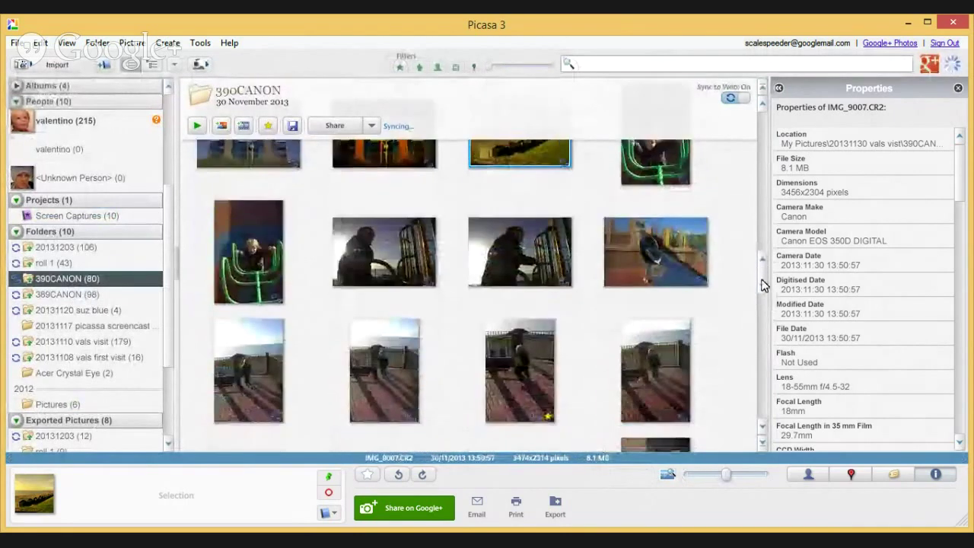
scroll(764, 266, up, 2)
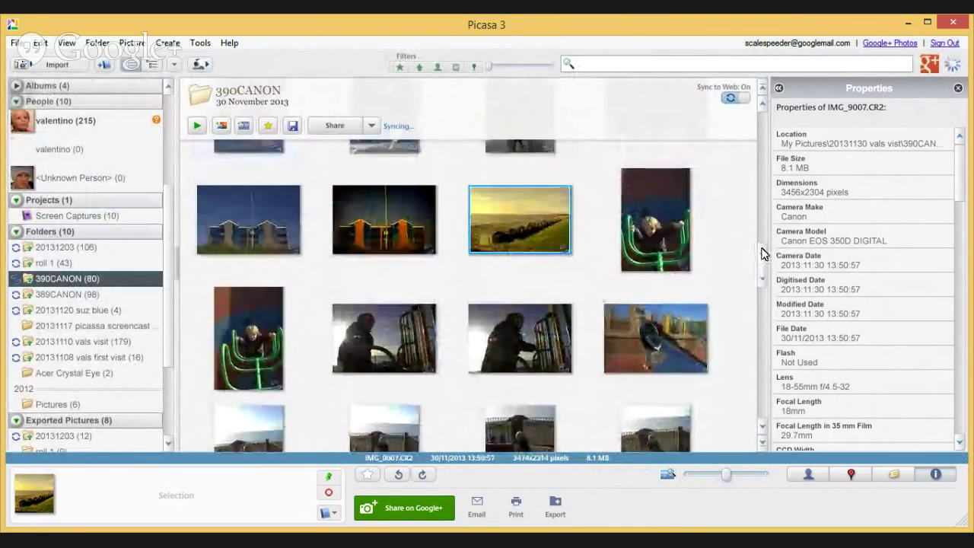